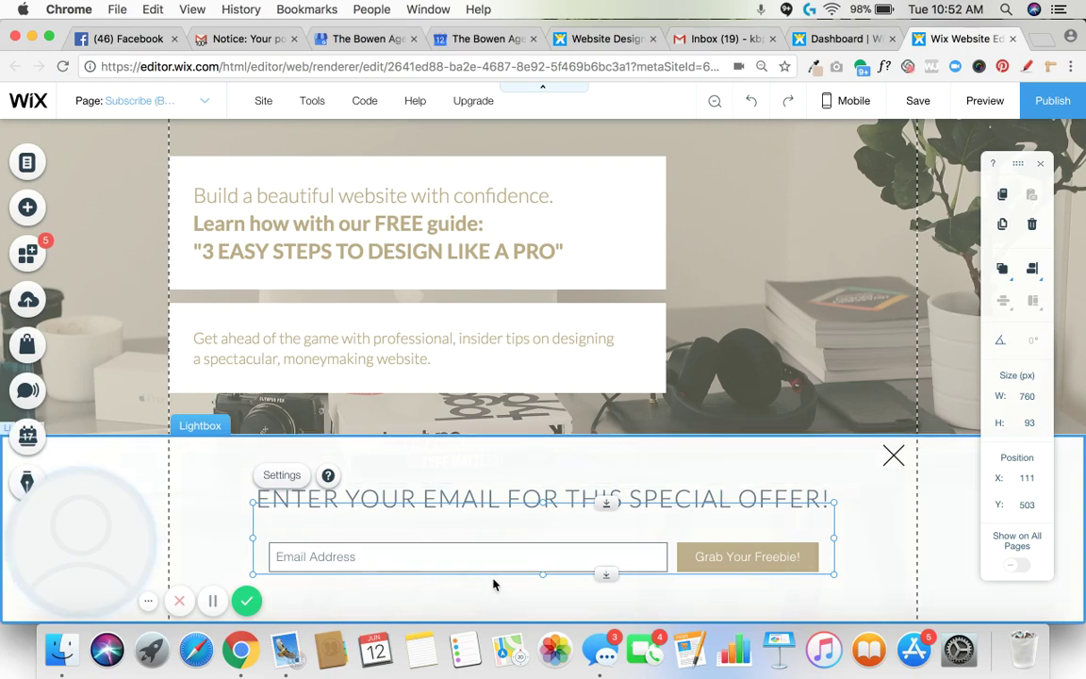
Browse the contact elements, then review the signup form's settings, layout and design options
{"action": "left_click", "coordinate": [29, 210]}
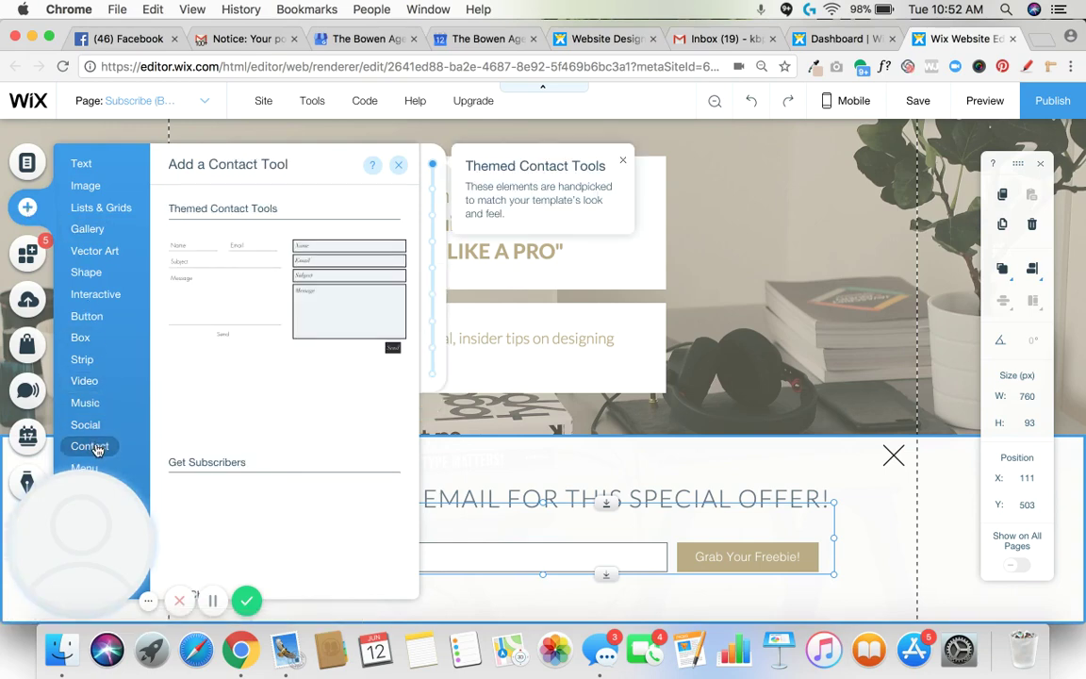
{"action": "mouse_move", "coordinate": [89, 446]}
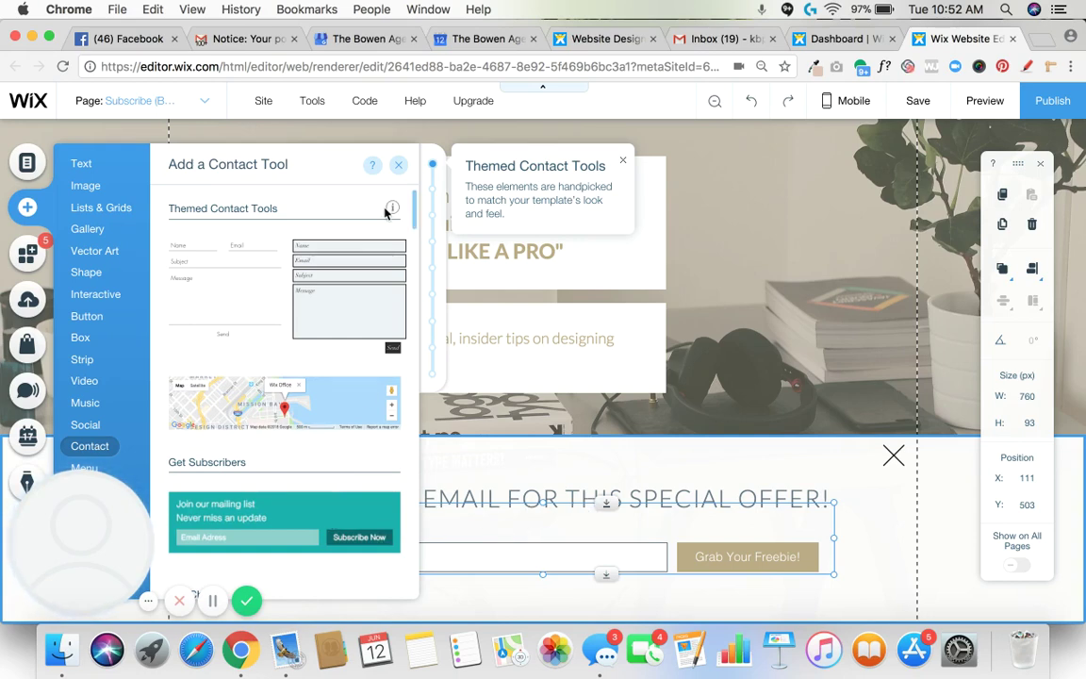
{"action": "left_click", "coordinate": [399, 167]}
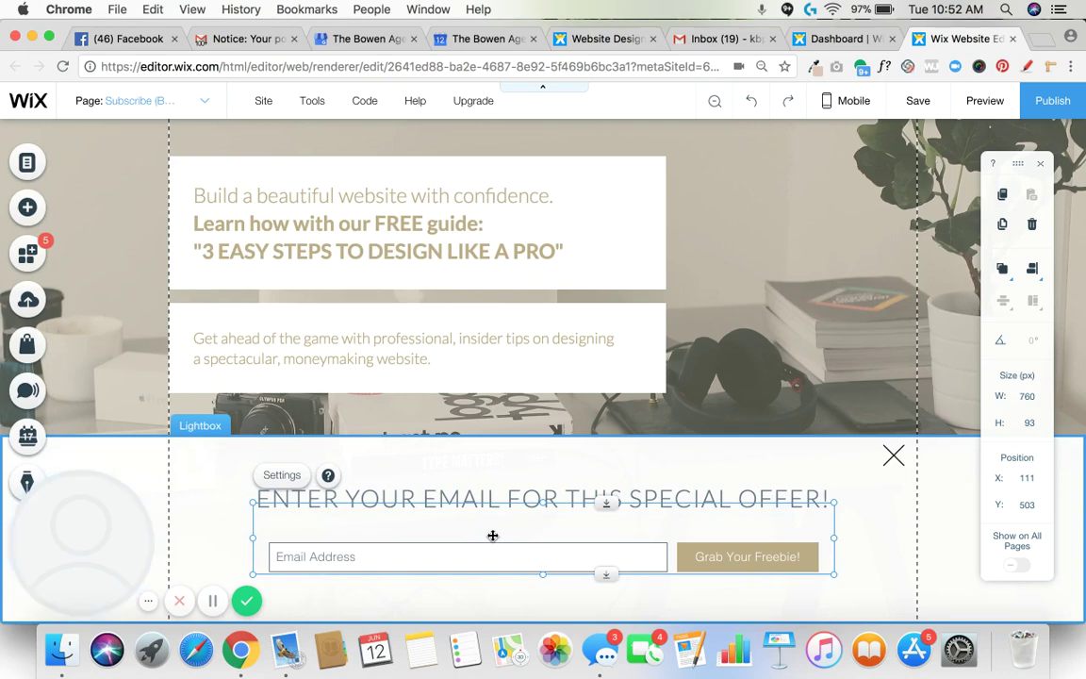
{"action": "left_click", "coordinate": [281, 475]}
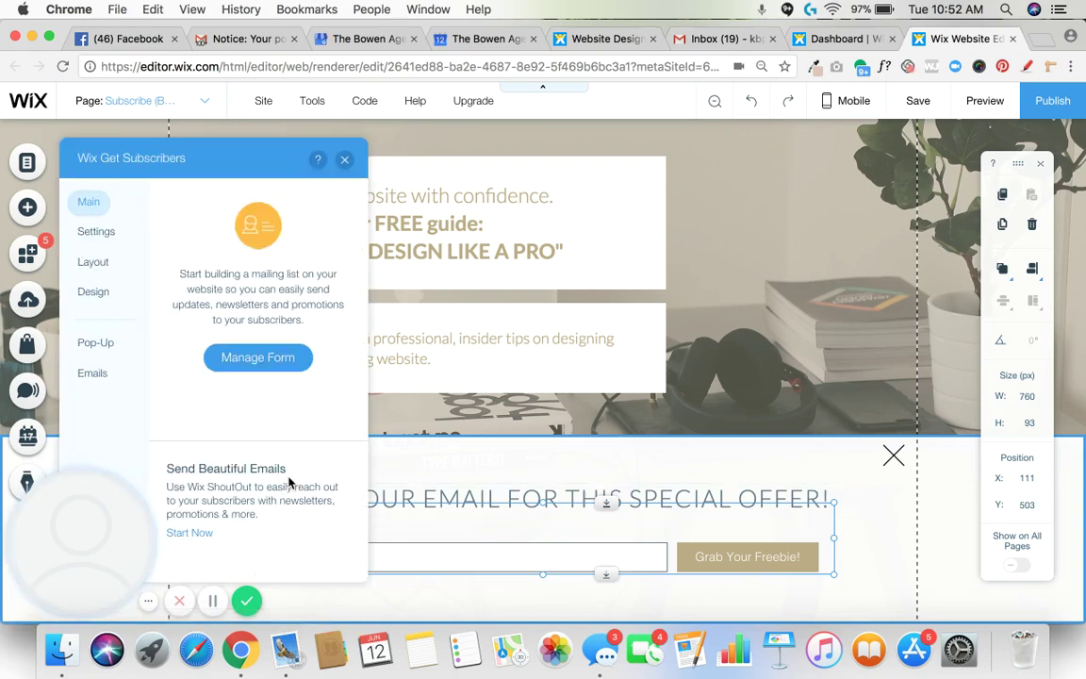
{"action": "left_click", "coordinate": [100, 233]}
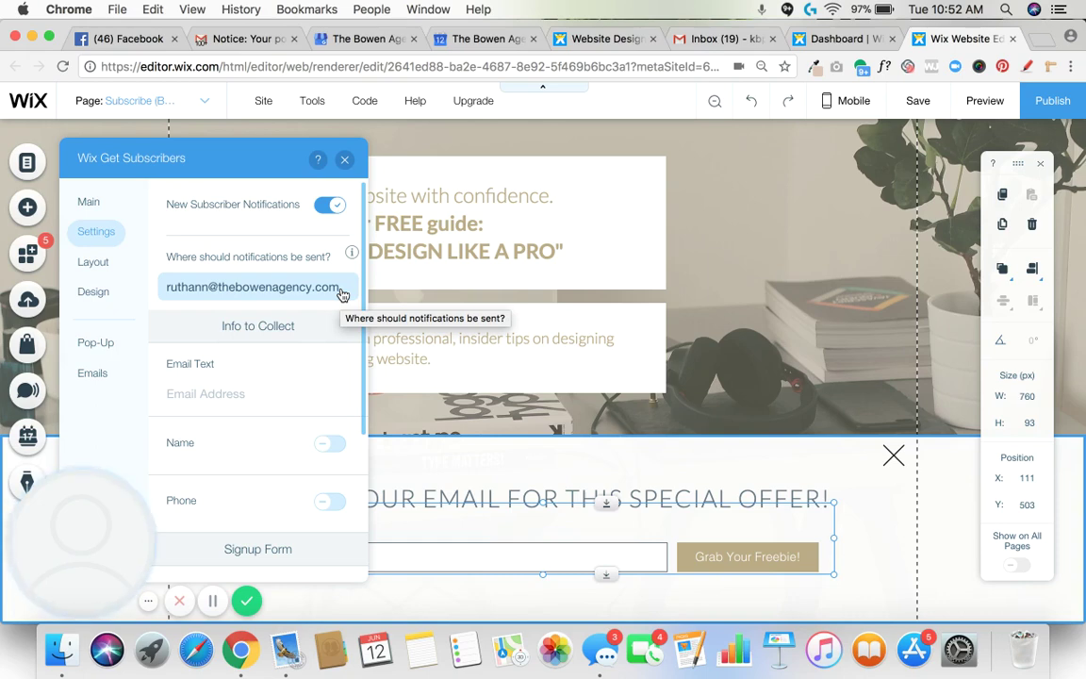
{"action": "left_click", "coordinate": [98, 265]}
{"action": "left_click", "coordinate": [94, 291]}
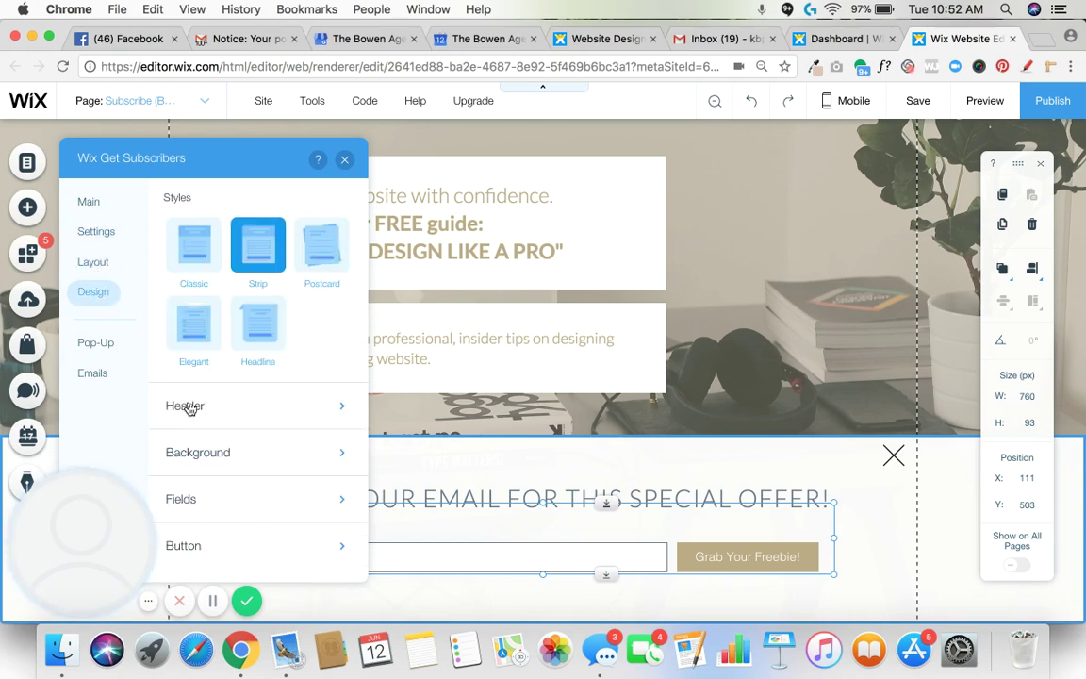
{"action": "left_click", "coordinate": [345, 160]}
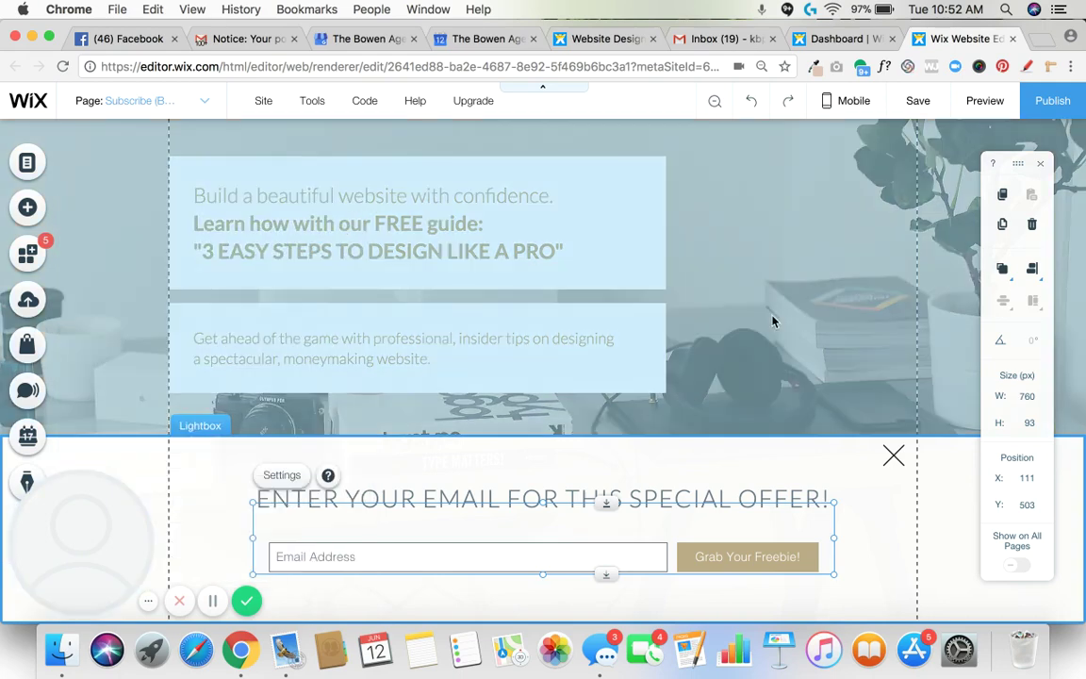
Open the Dashboard home page and scroll down to its Quick Links
{"action": "left_click", "coordinate": [834, 39]}
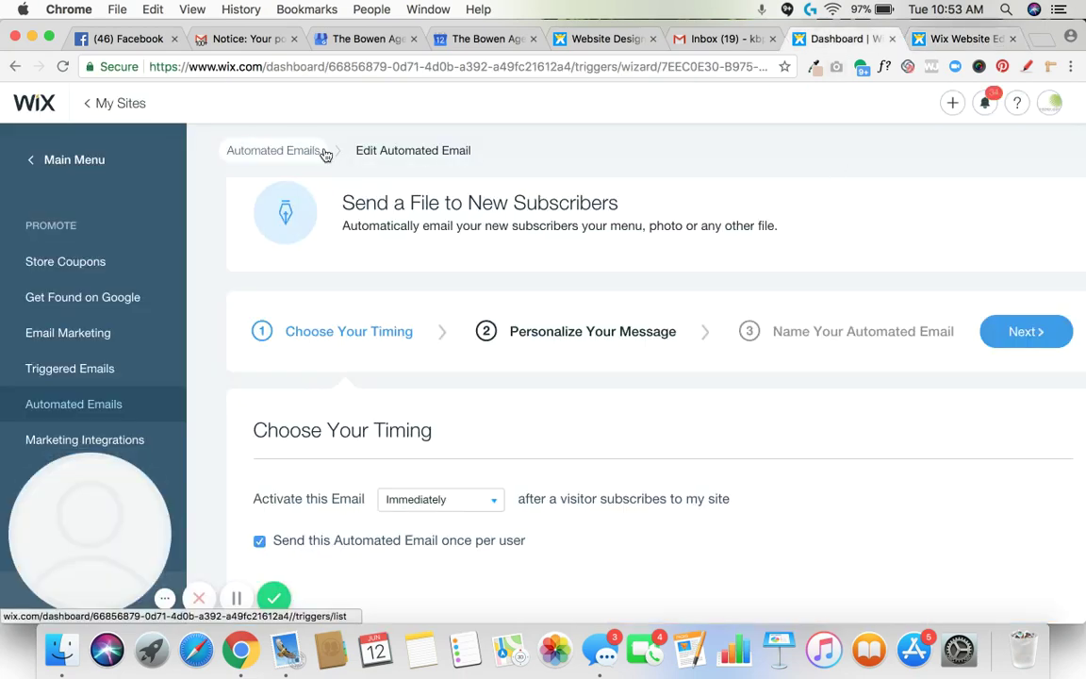
{"action": "left_click", "coordinate": [75, 161]}
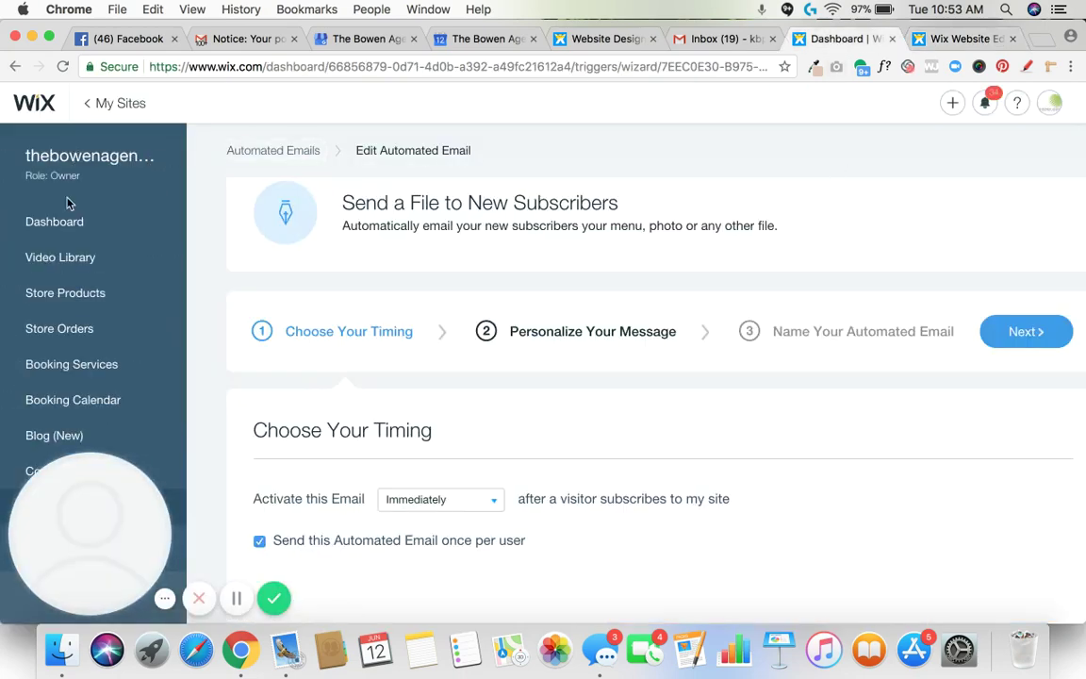
{"action": "left_click", "coordinate": [64, 220]}
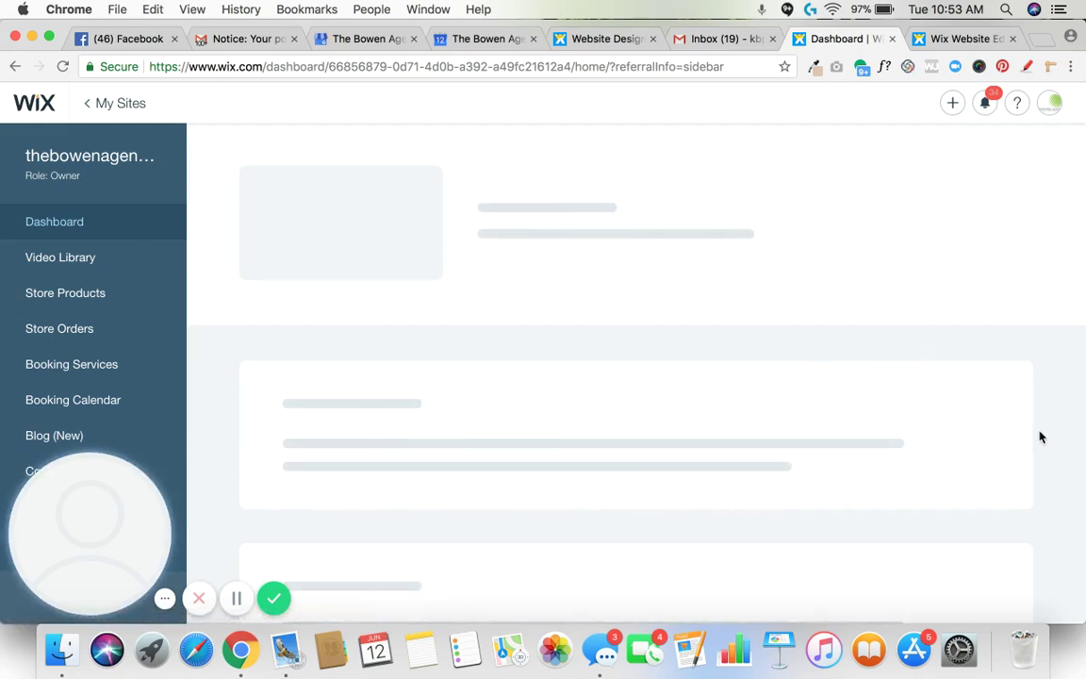
{"action": "scroll", "coordinate": [1040, 443], "scroll_direction": "down", "scroll_amount": 2}
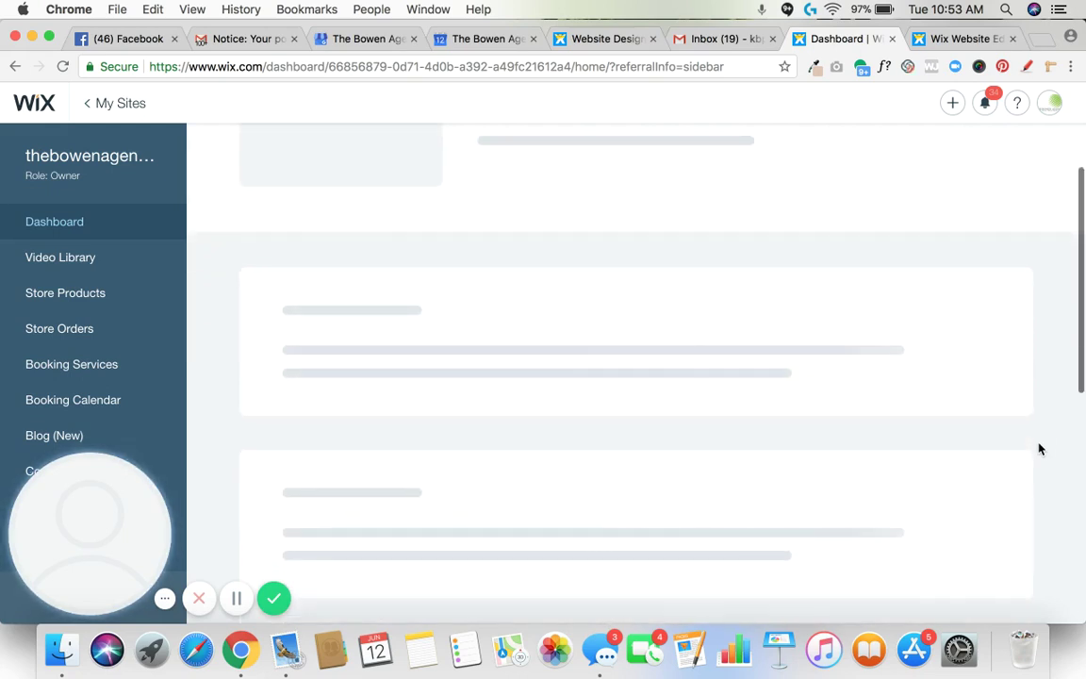
{"action": "scroll", "coordinate": [1040, 448], "scroll_direction": "down", "scroll_amount": 1}
{"action": "scroll", "coordinate": [1041, 449], "scroll_direction": "down", "scroll_amount": 2}
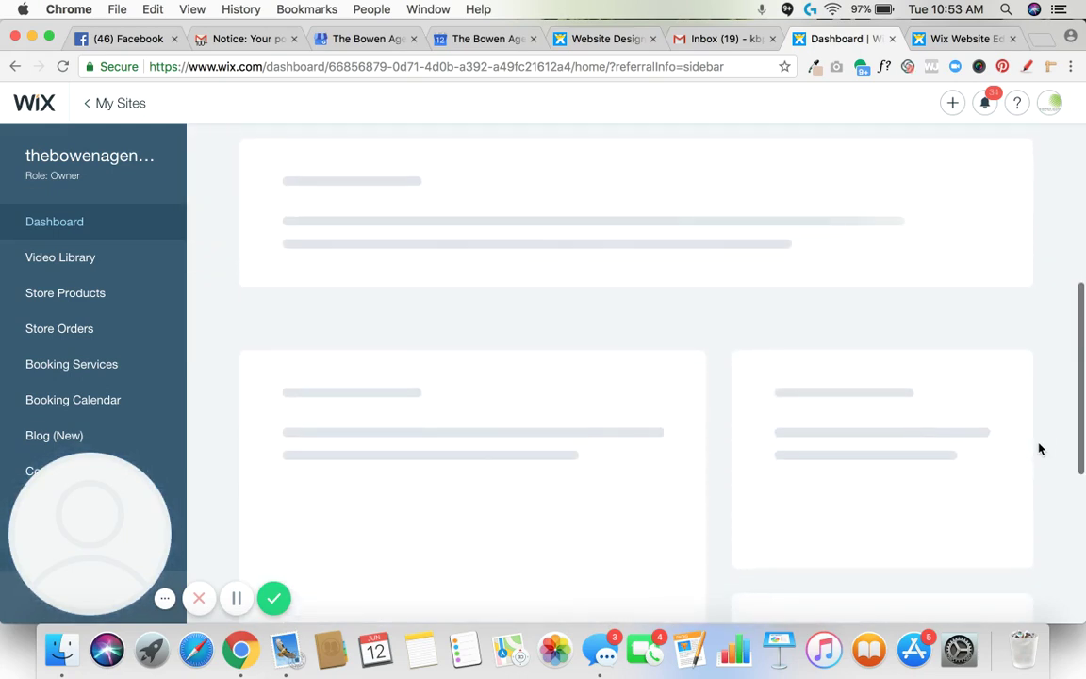
{"action": "scroll", "coordinate": [1040, 449], "scroll_direction": "down", "scroll_amount": 3}
{"action": "scroll", "coordinate": [1041, 449], "scroll_direction": "down", "scroll_amount": 3}
{"action": "scroll", "coordinate": [1041, 449], "scroll_direction": "down", "scroll_amount": 2}
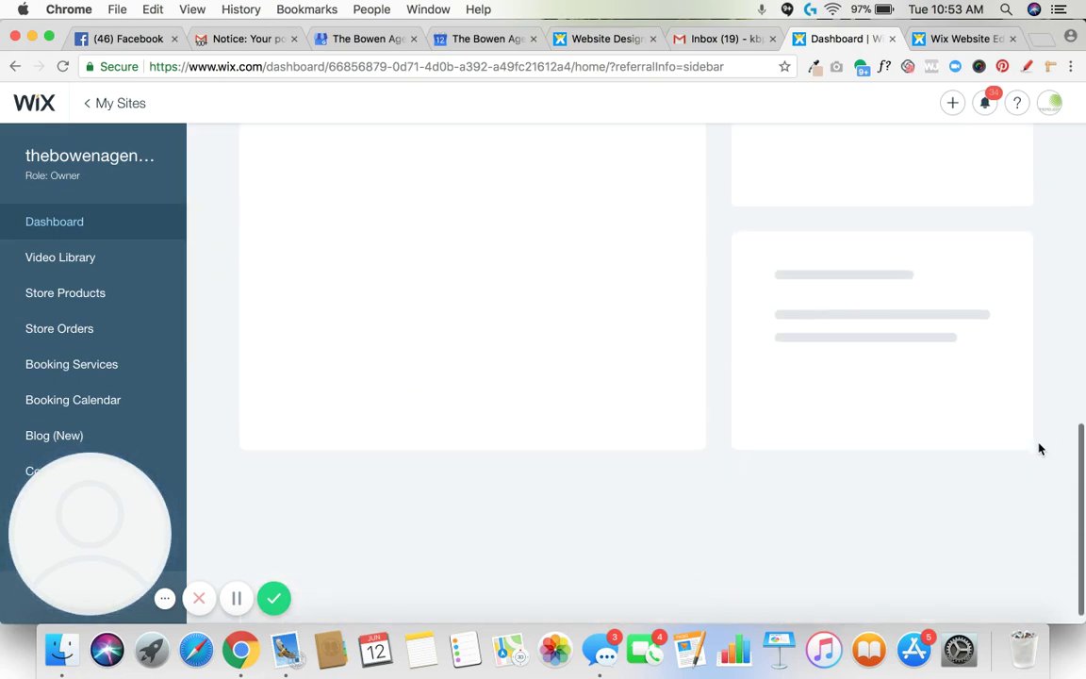
{"action": "scroll", "coordinate": [1041, 449], "scroll_direction": "down", "scroll_amount": 3}
{"action": "scroll", "coordinate": [1041, 448], "scroll_direction": "down", "scroll_amount": 2}
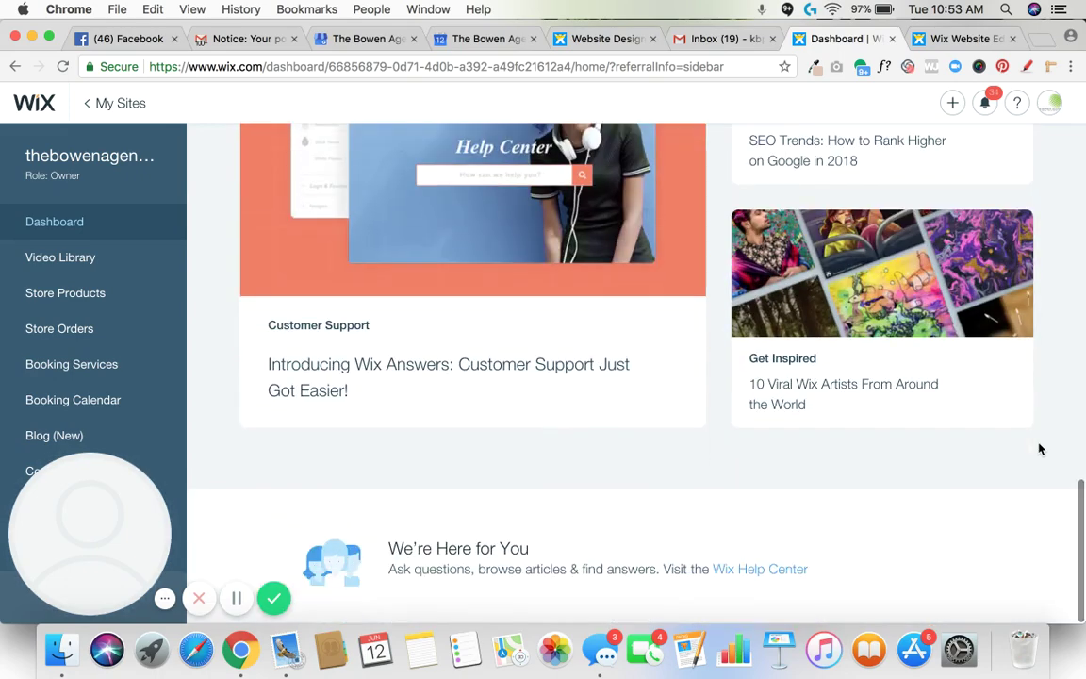
{"action": "scroll", "coordinate": [1041, 449], "scroll_direction": "down", "scroll_amount": 3}
{"action": "scroll", "coordinate": [1040, 449], "scroll_direction": "down", "scroll_amount": 2}
{"action": "scroll", "coordinate": [1041, 448], "scroll_direction": "down", "scroll_amount": 3}
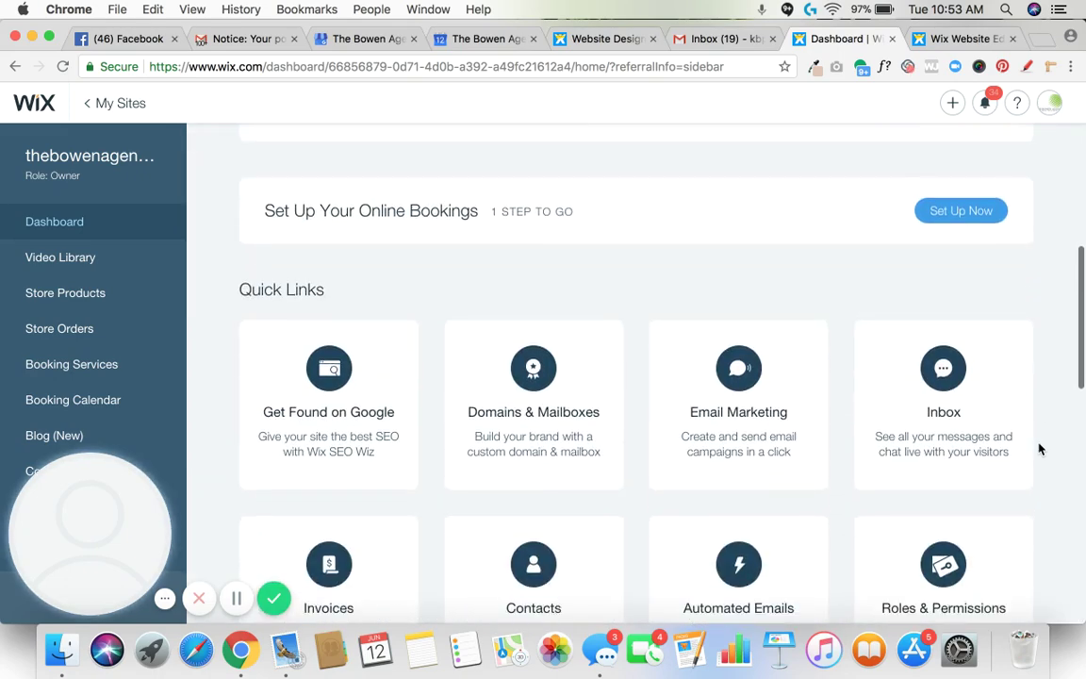
{"action": "scroll", "coordinate": [1040, 449], "scroll_direction": "down", "scroll_amount": 2}
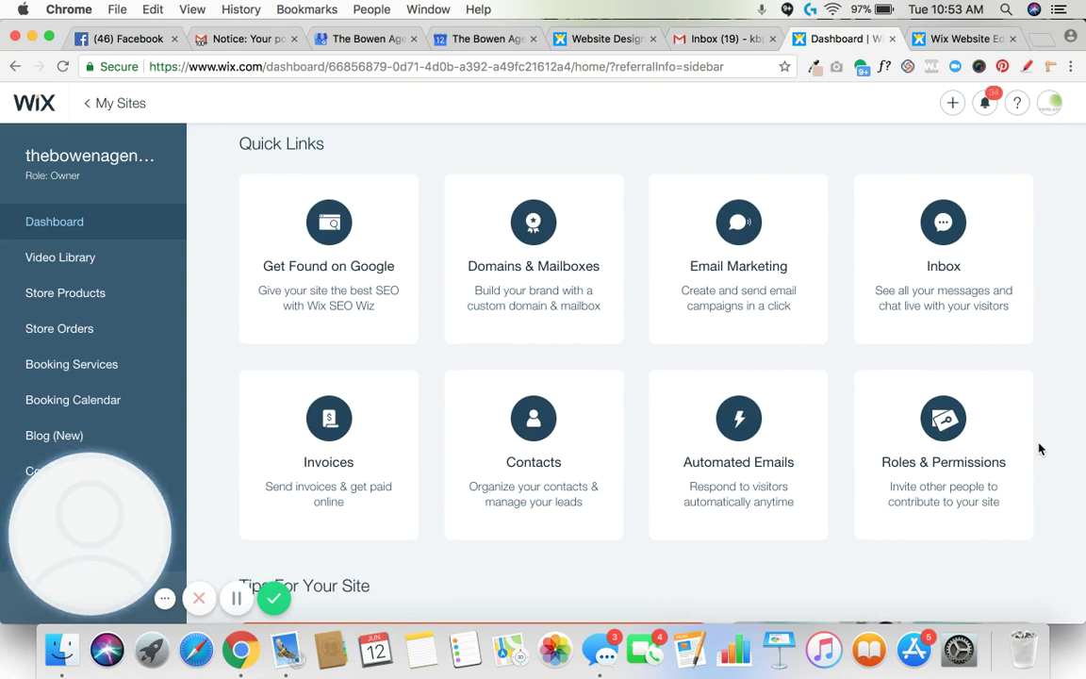
{"action": "mouse_move", "coordinate": [738, 575]}
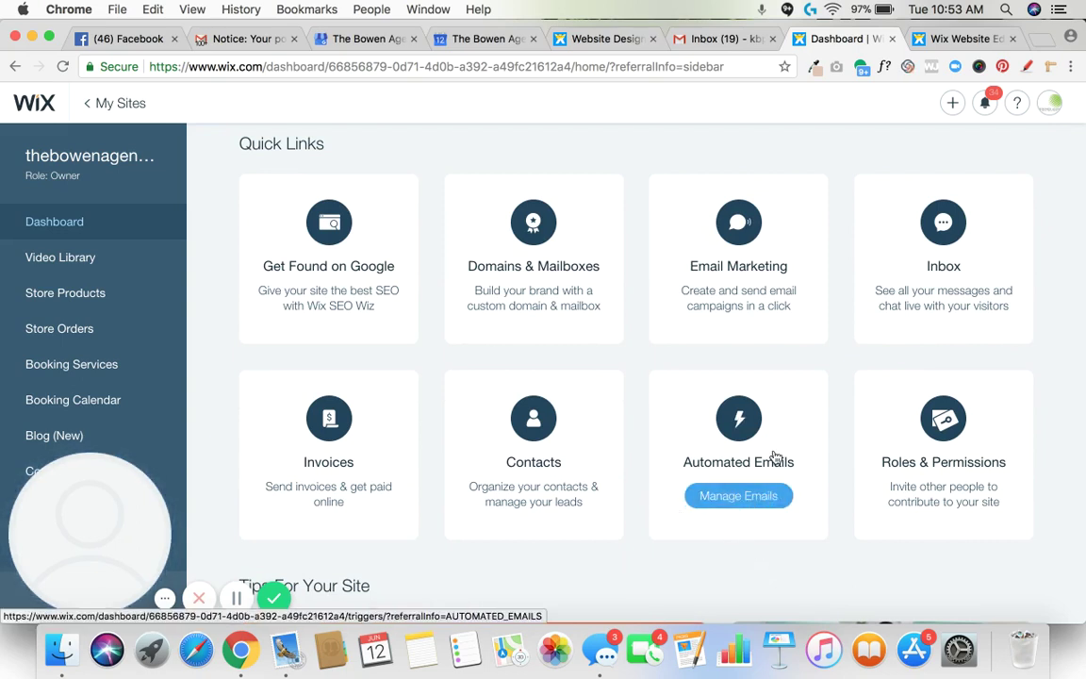
Open Manage Emails and review the Automated Emails list with its active WELCOME! email
{"action": "left_click", "coordinate": [734, 495]}
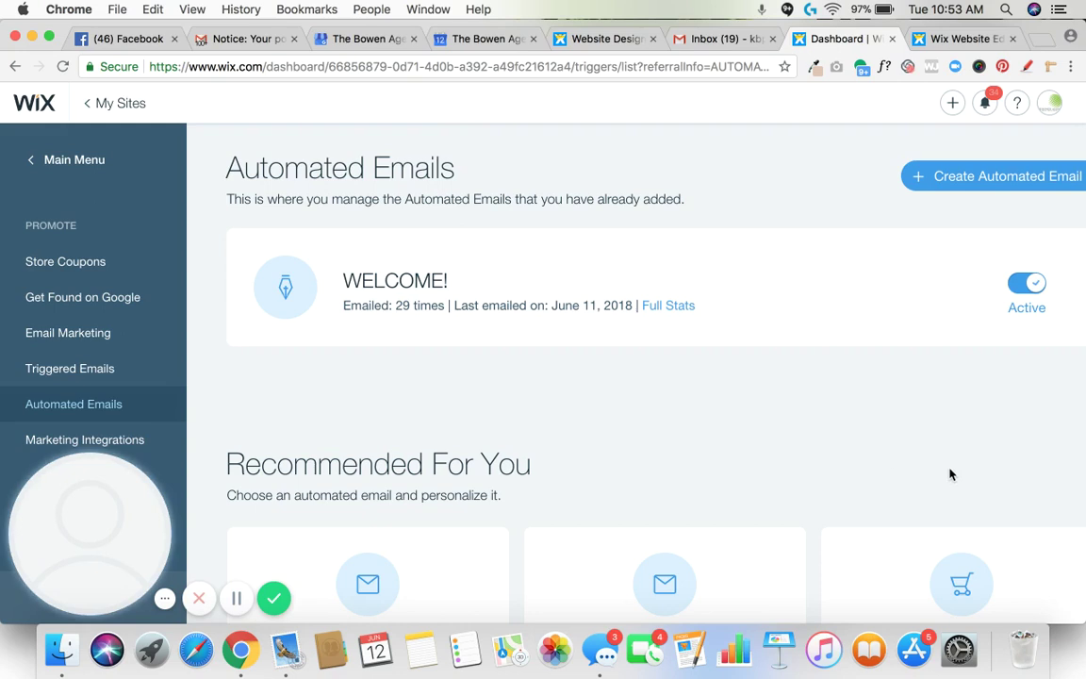
{"action": "scroll", "coordinate": [809, 532], "scroll_direction": "down", "scroll_amount": 3}
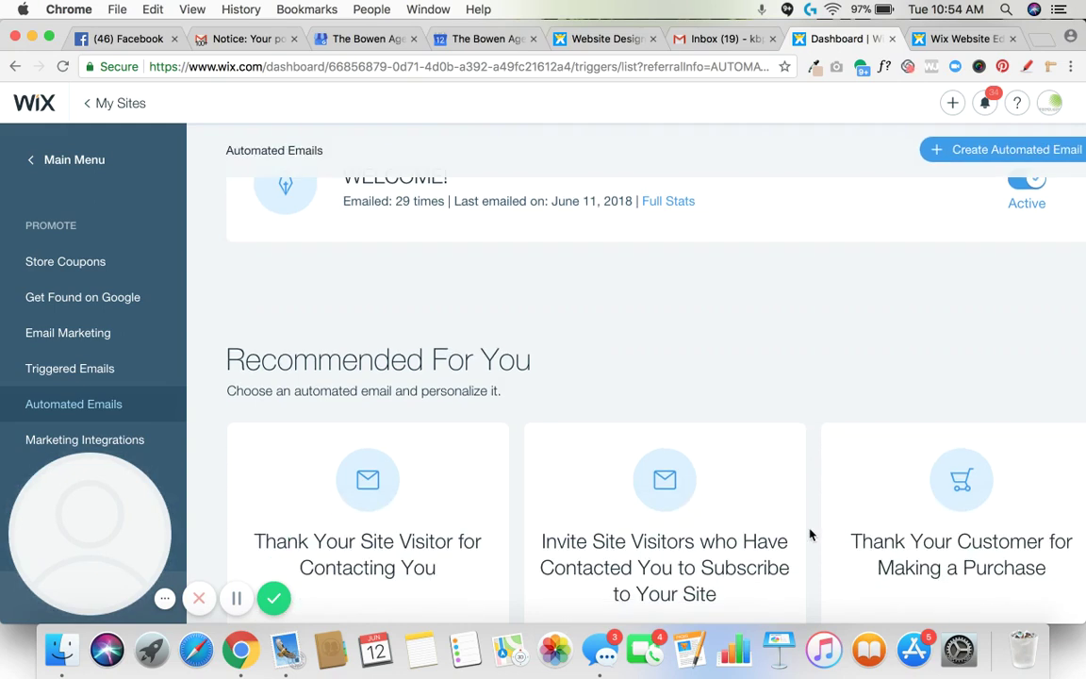
{"action": "scroll", "coordinate": [809, 535], "scroll_direction": "down", "scroll_amount": 3}
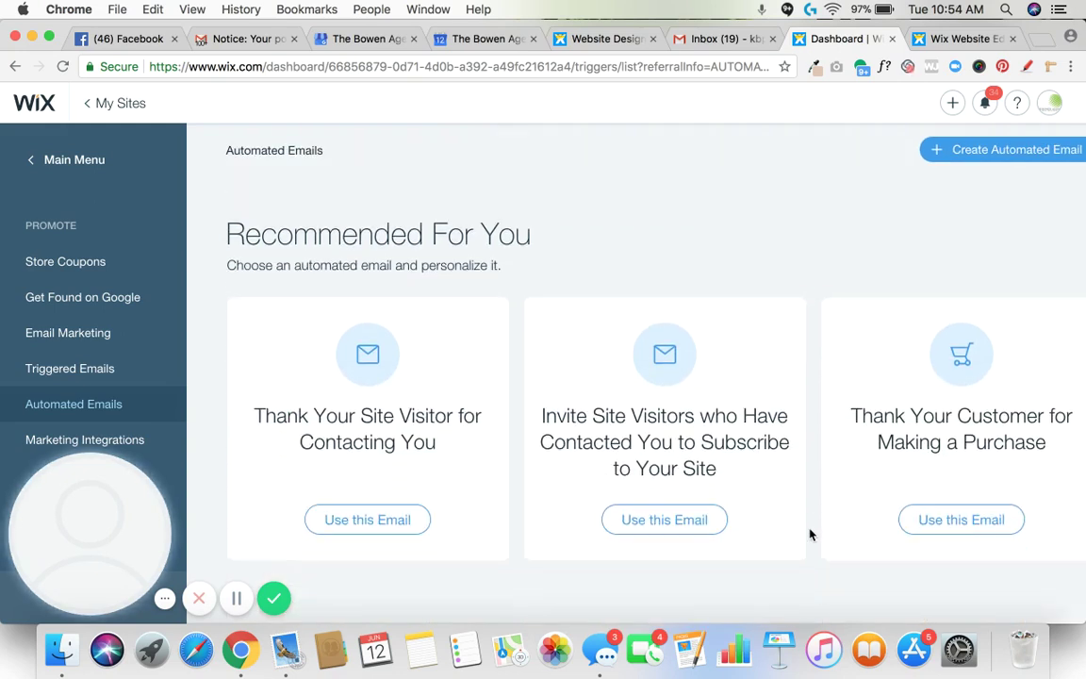
{"action": "scroll", "coordinate": [809, 534], "scroll_direction": "up", "scroll_amount": 5}
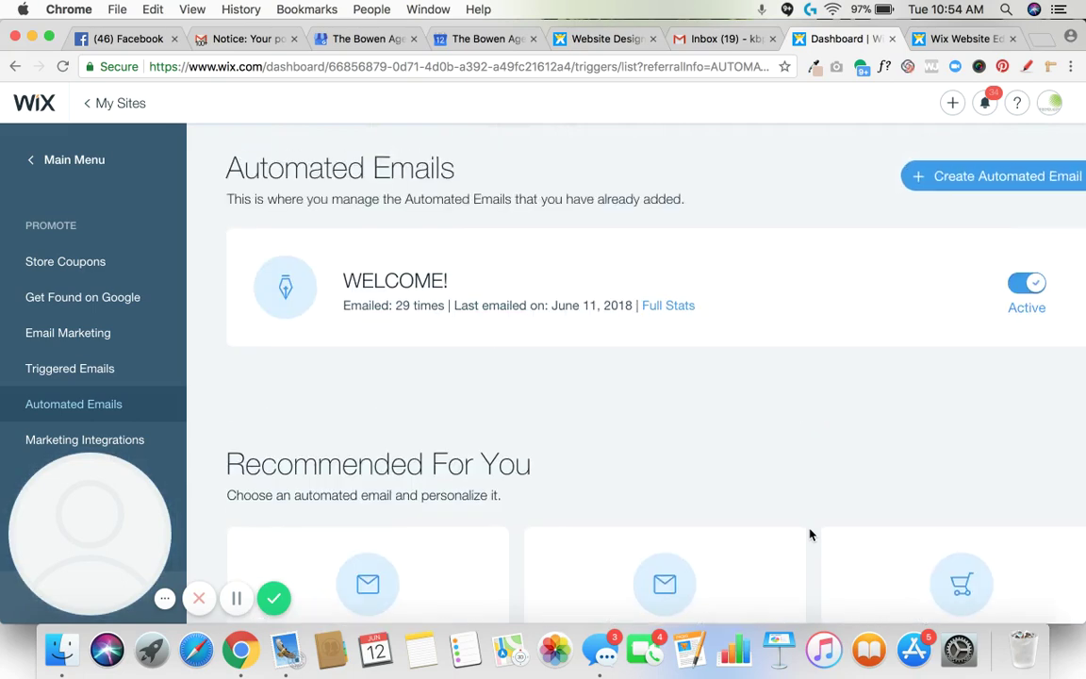
{"action": "scroll", "coordinate": [809, 534], "scroll_direction": "down", "scroll_amount": 3}
{"action": "scroll", "coordinate": [809, 534], "scroll_direction": "down", "scroll_amount": 3}
{"action": "scroll", "coordinate": [809, 535], "scroll_direction": "up", "scroll_amount": 5}
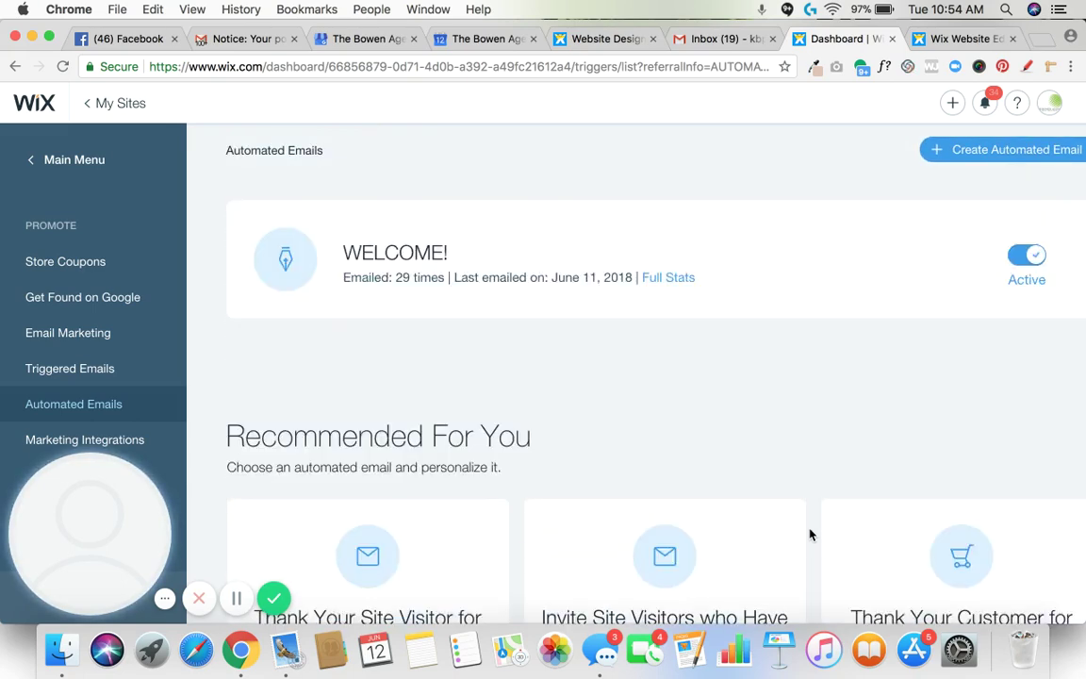
{"action": "scroll", "coordinate": [809, 534], "scroll_direction": "up", "scroll_amount": 1}
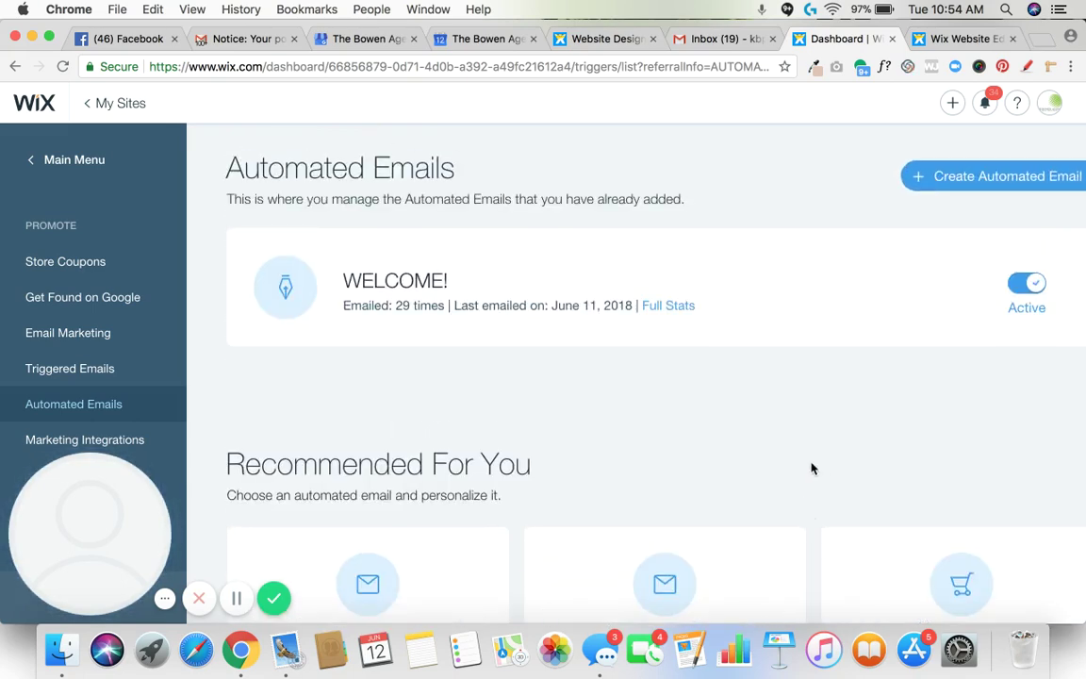
Start a new automated email and browse the subscriber-welcome and file-sending templates
{"action": "left_click", "coordinate": [978, 183]}
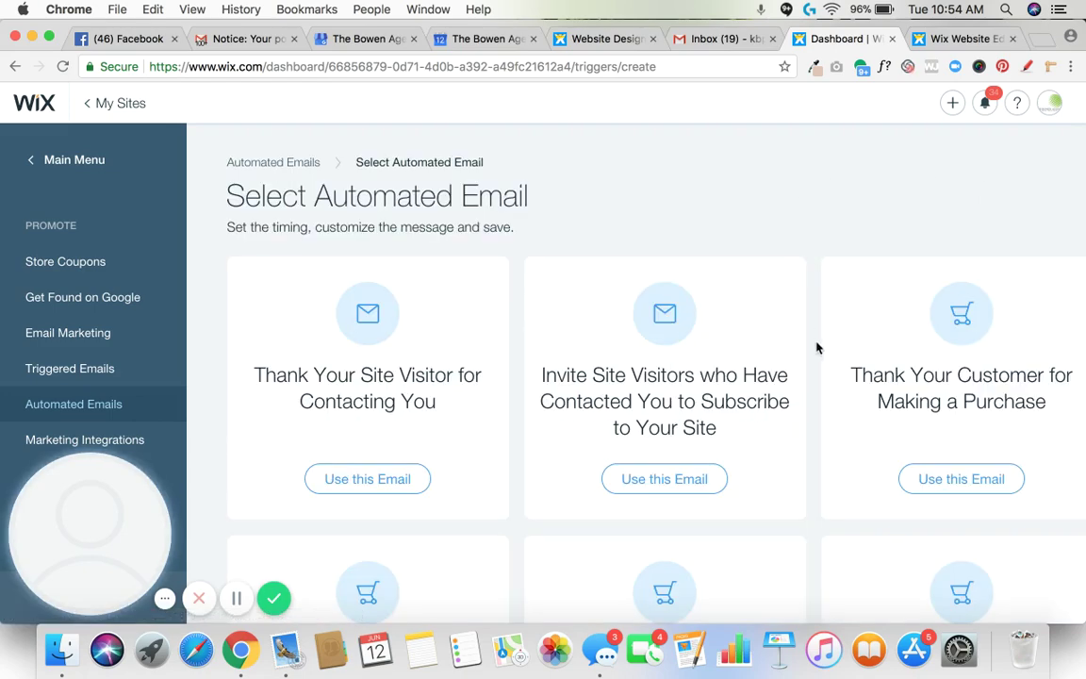
{"action": "scroll", "coordinate": [810, 378], "scroll_direction": "down", "scroll_amount": 3}
{"action": "scroll", "coordinate": [810, 378], "scroll_direction": "down", "scroll_amount": 2}
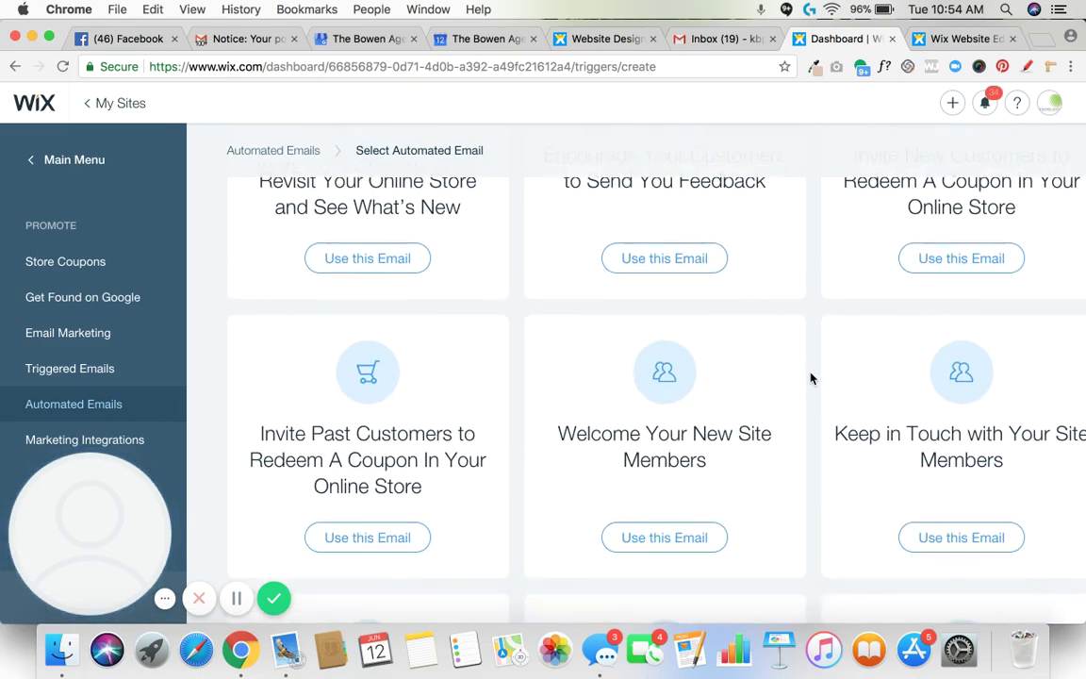
{"action": "scroll", "coordinate": [811, 378], "scroll_direction": "down", "scroll_amount": 2}
{"action": "scroll", "coordinate": [811, 378], "scroll_direction": "down", "scroll_amount": 1}
{"action": "scroll", "coordinate": [811, 378], "scroll_direction": "down", "scroll_amount": 2}
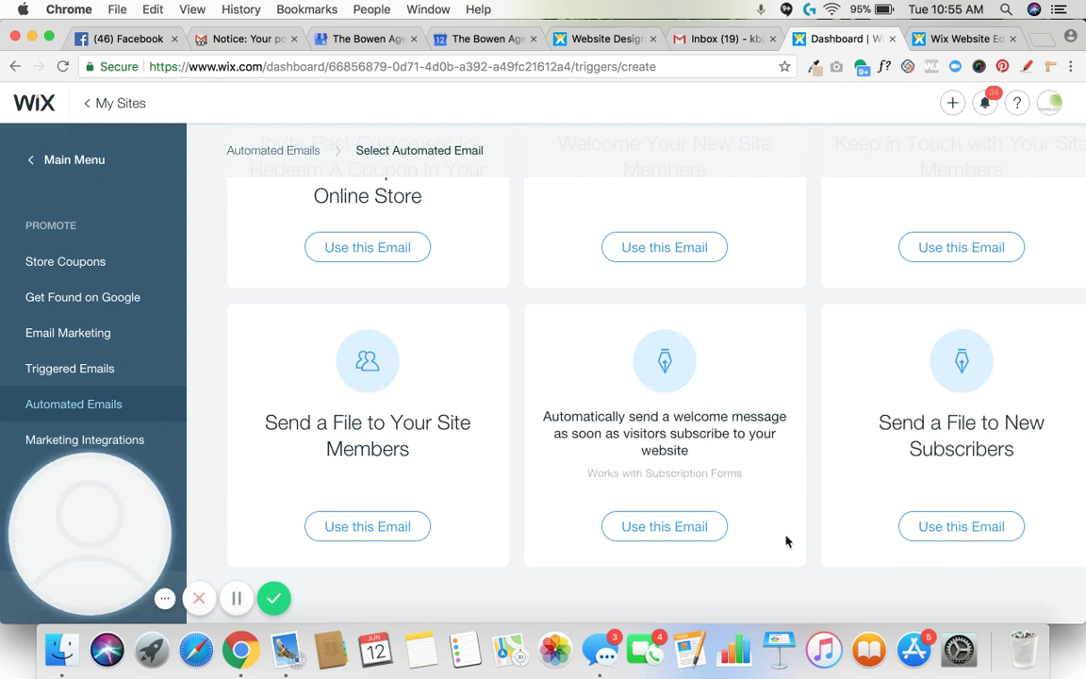
{"action": "mouse_move", "coordinate": [664, 434]}
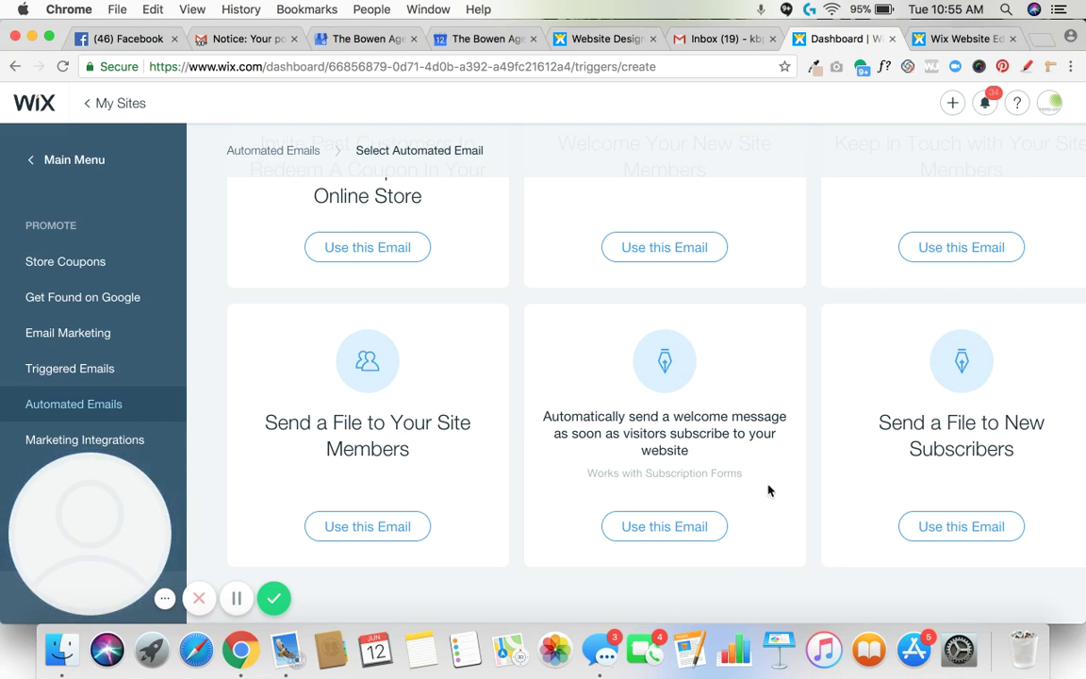
{"action": "mouse_move", "coordinate": [952, 434]}
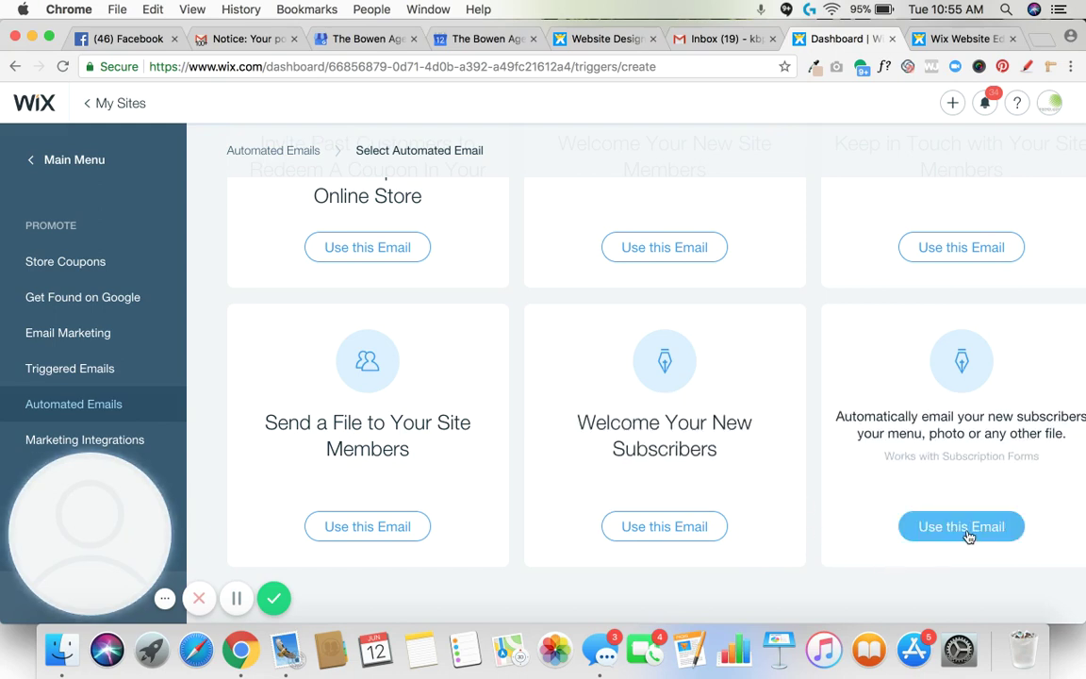
Use the new-subscribers template, keeping sending set to Immediately, once per user
{"action": "left_click", "coordinate": [969, 530]}
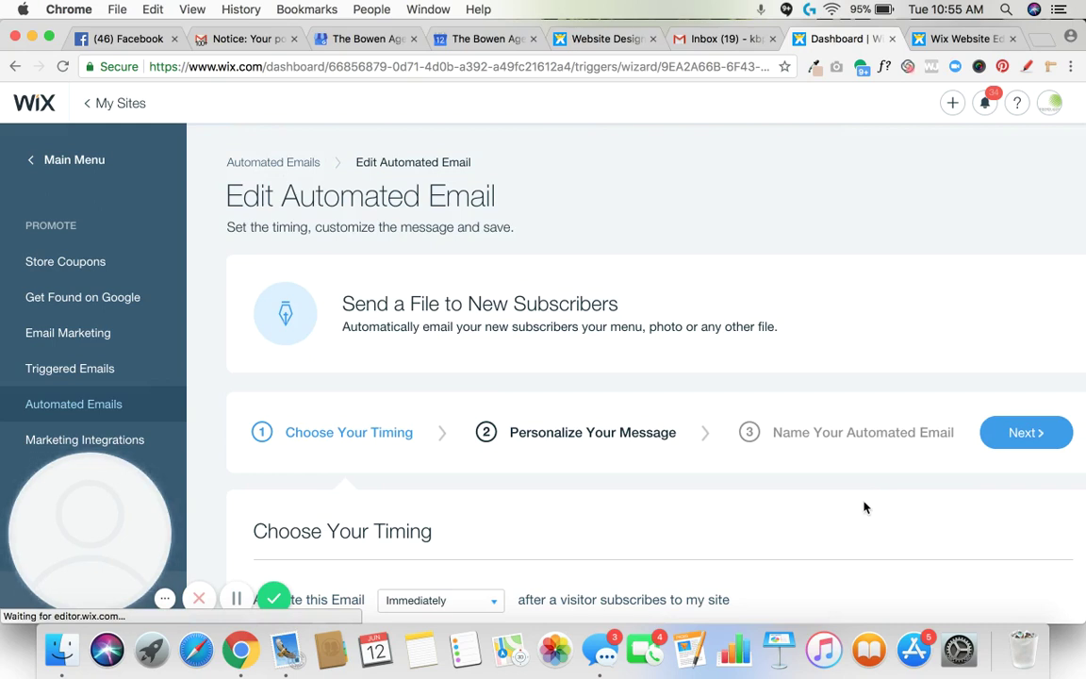
{"action": "scroll", "coordinate": [864, 507], "scroll_direction": "down", "scroll_amount": 3}
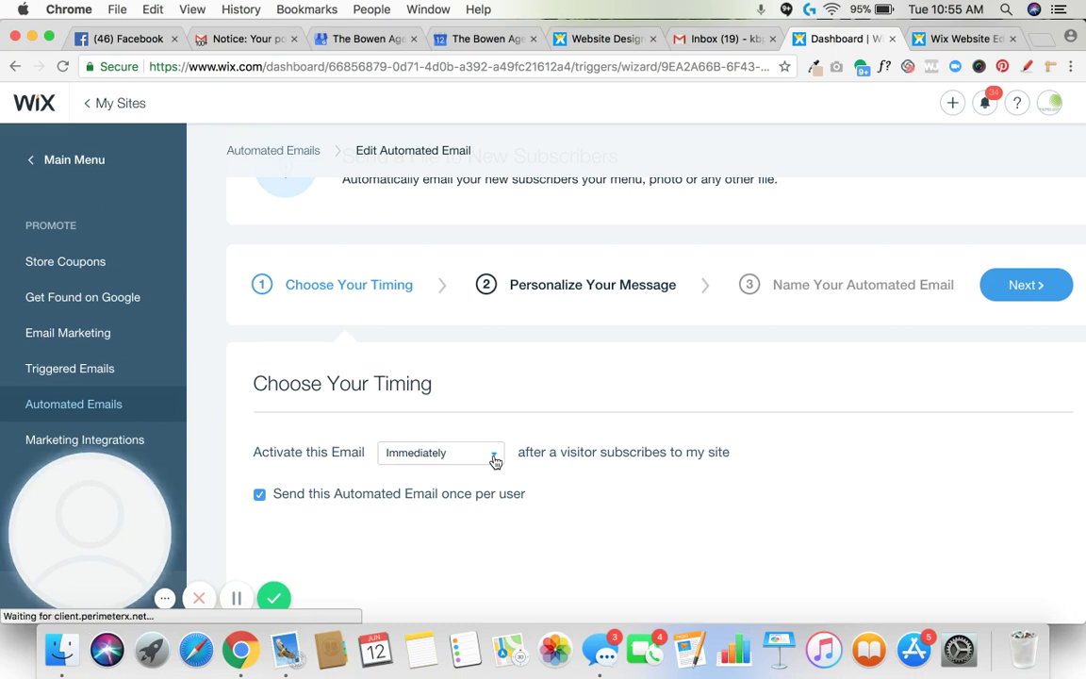
{"action": "left_click", "coordinate": [494, 459]}
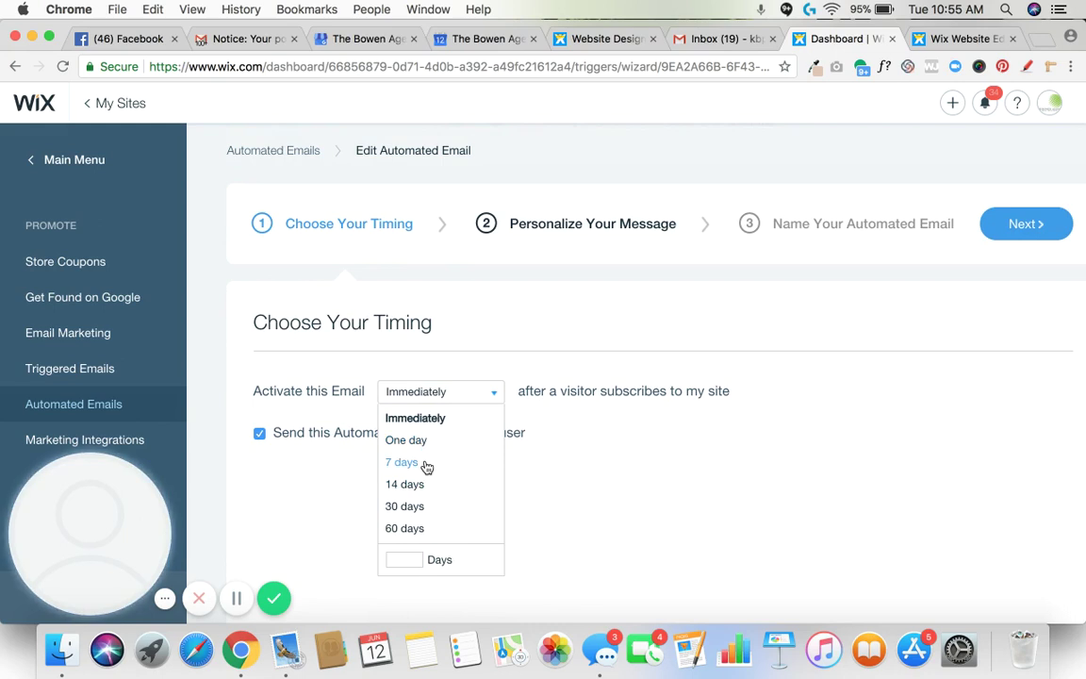
{"action": "left_click", "coordinate": [548, 430]}
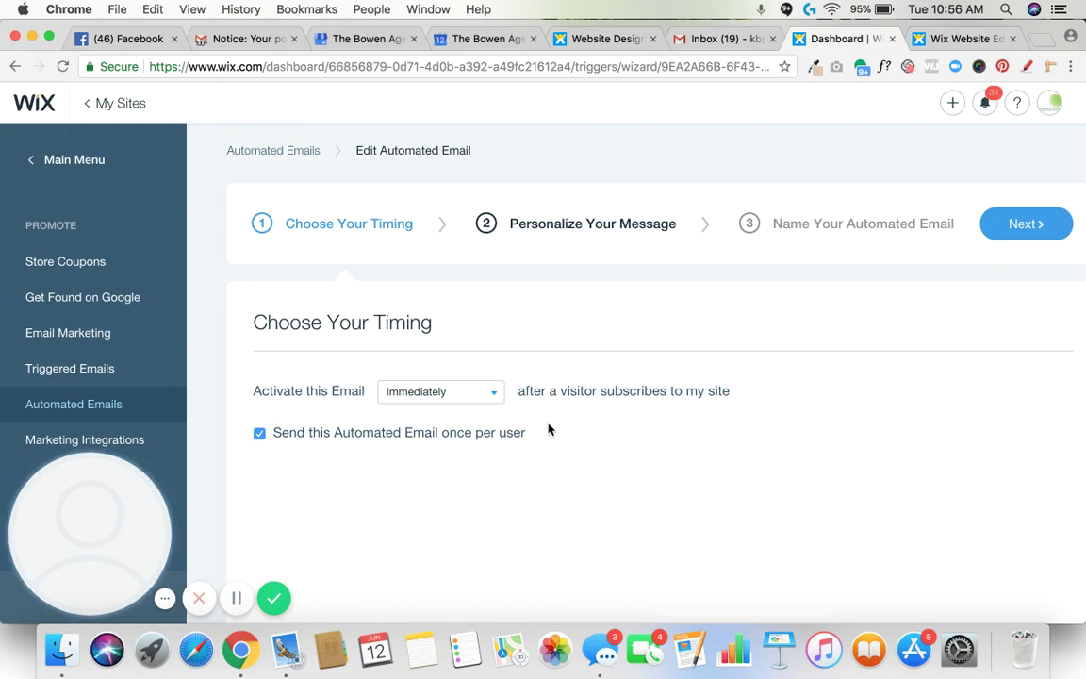
{"action": "scroll", "coordinate": [549, 429], "scroll_direction": "up", "scroll_amount": 2}
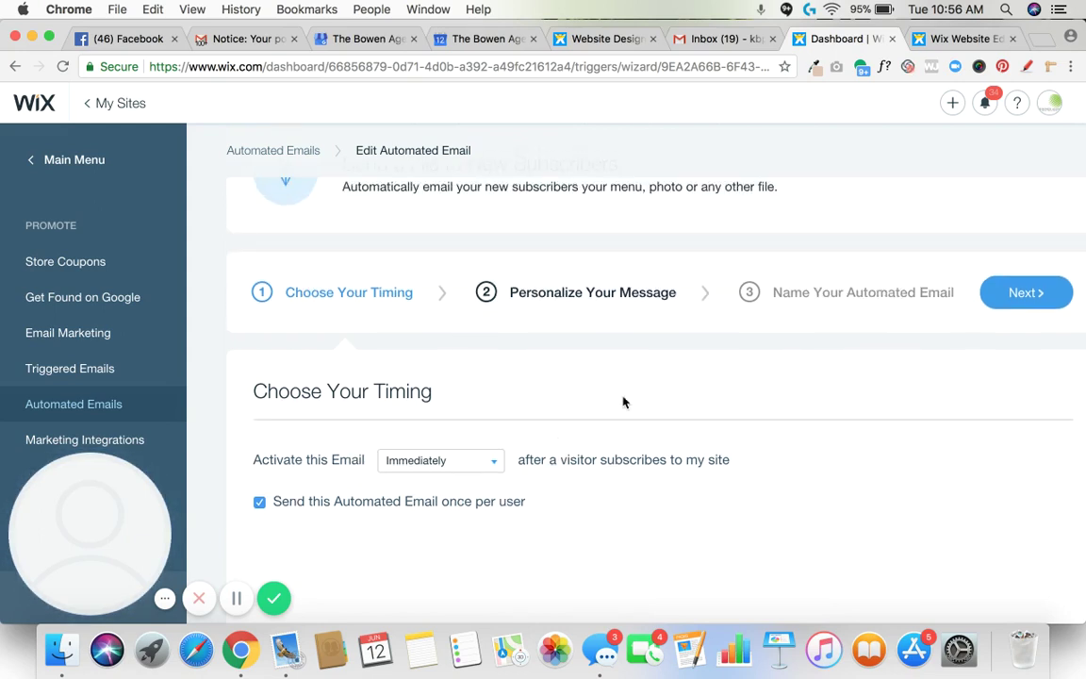
{"action": "scroll", "coordinate": [622, 402], "scroll_direction": "up", "scroll_amount": 1}
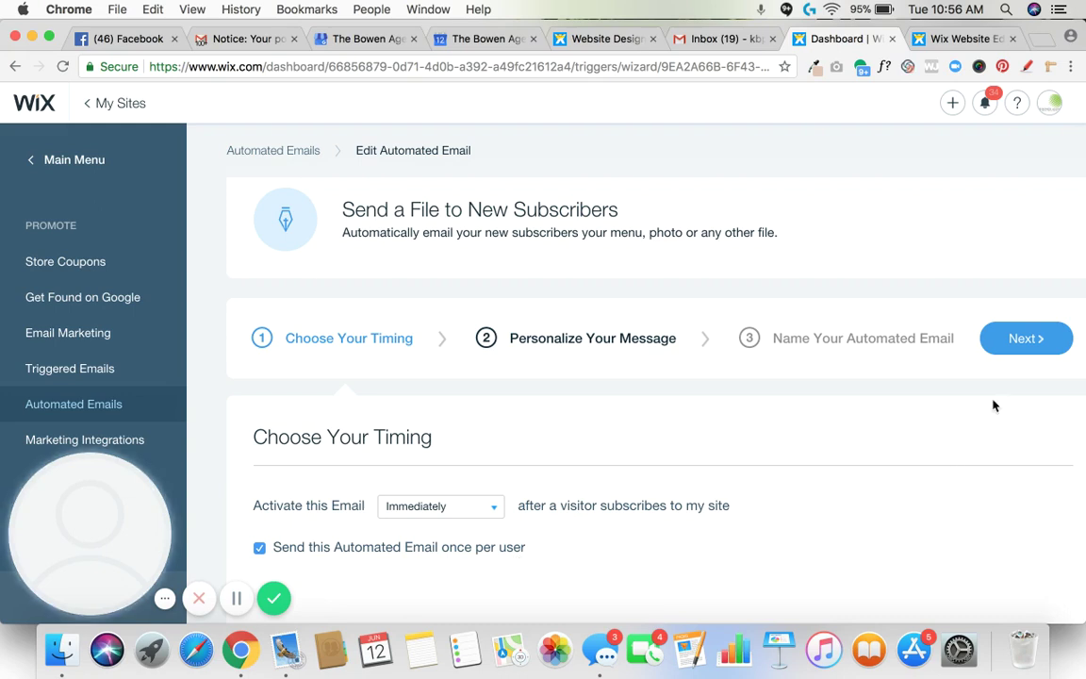
Advance to Personalize Your Message and view the sender details and Thanks for Subscribing preview
{"action": "left_click", "coordinate": [1018, 345]}
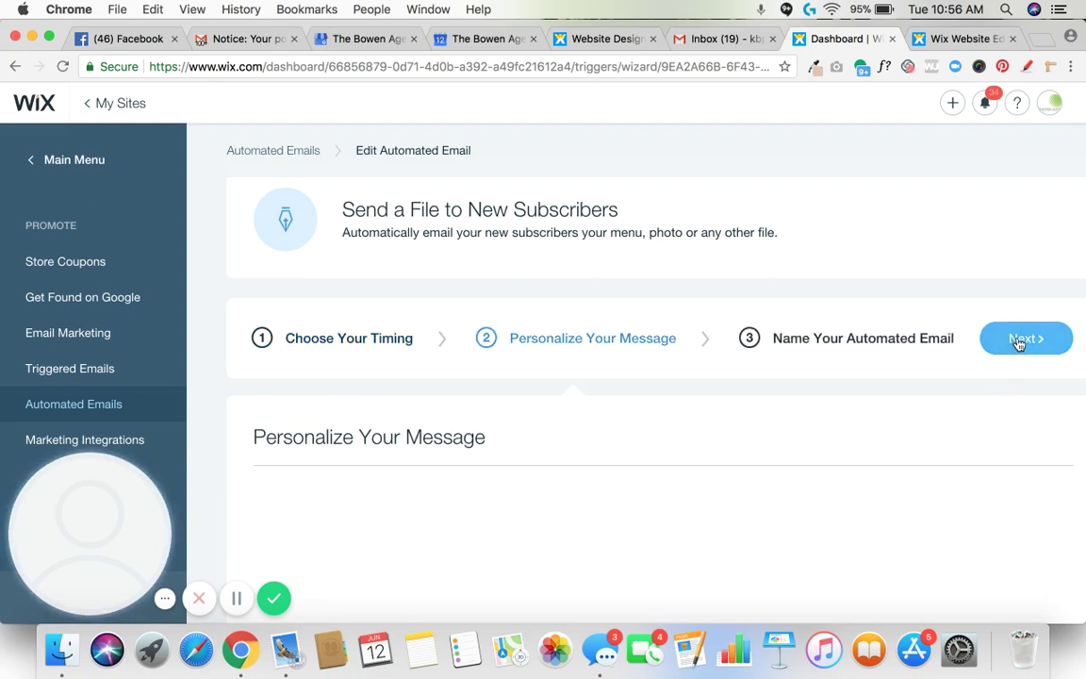
{"action": "scroll", "coordinate": [766, 547], "scroll_direction": "down", "scroll_amount": 3}
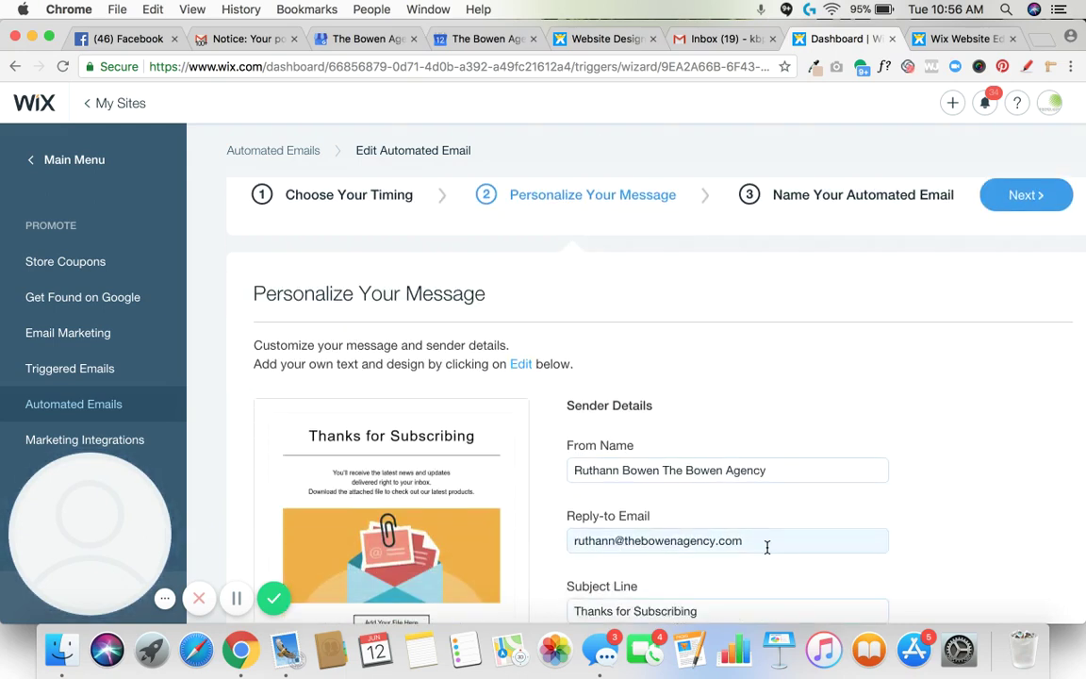
{"action": "scroll", "coordinate": [767, 547], "scroll_direction": "down", "scroll_amount": 2}
{"action": "scroll", "coordinate": [767, 547], "scroll_direction": "down", "scroll_amount": 2}
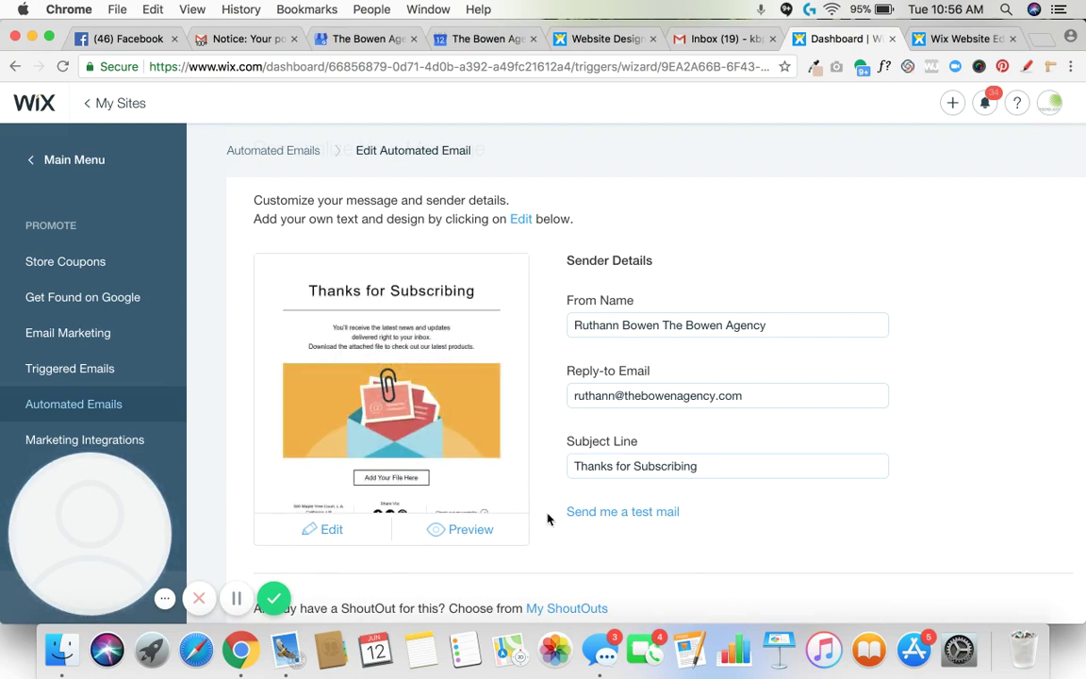
Change the email heading from 'Thanks for Subscribing' to 'Thanks for Signing Up!' and close the editor
{"action": "left_click", "coordinate": [329, 534]}
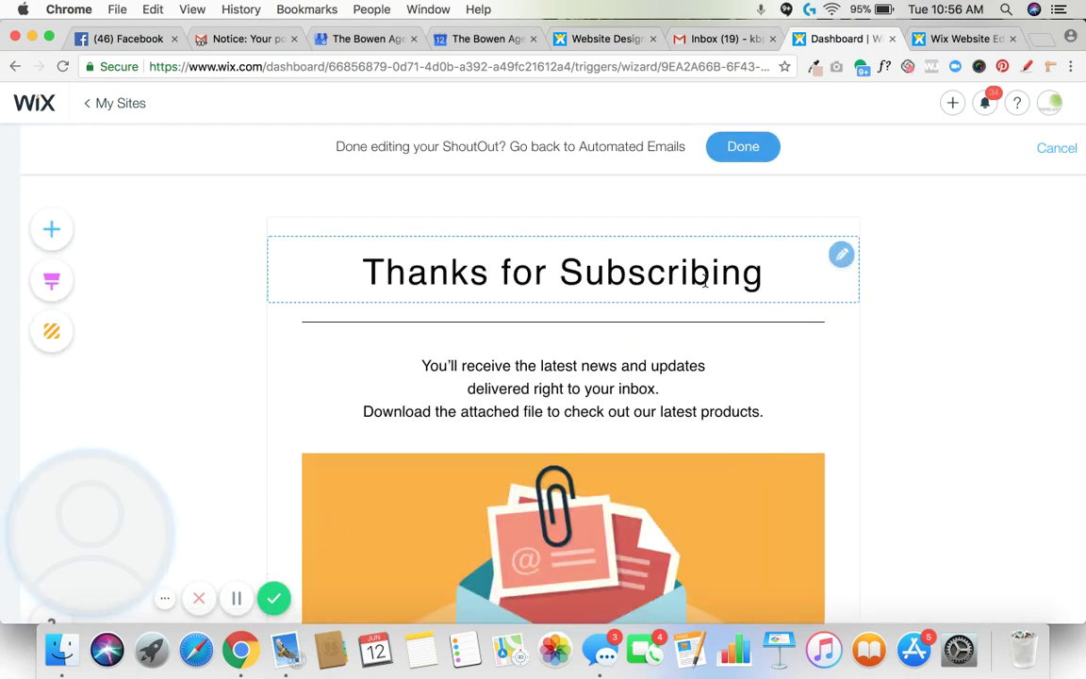
{"action": "left_click", "coordinate": [841, 255]}
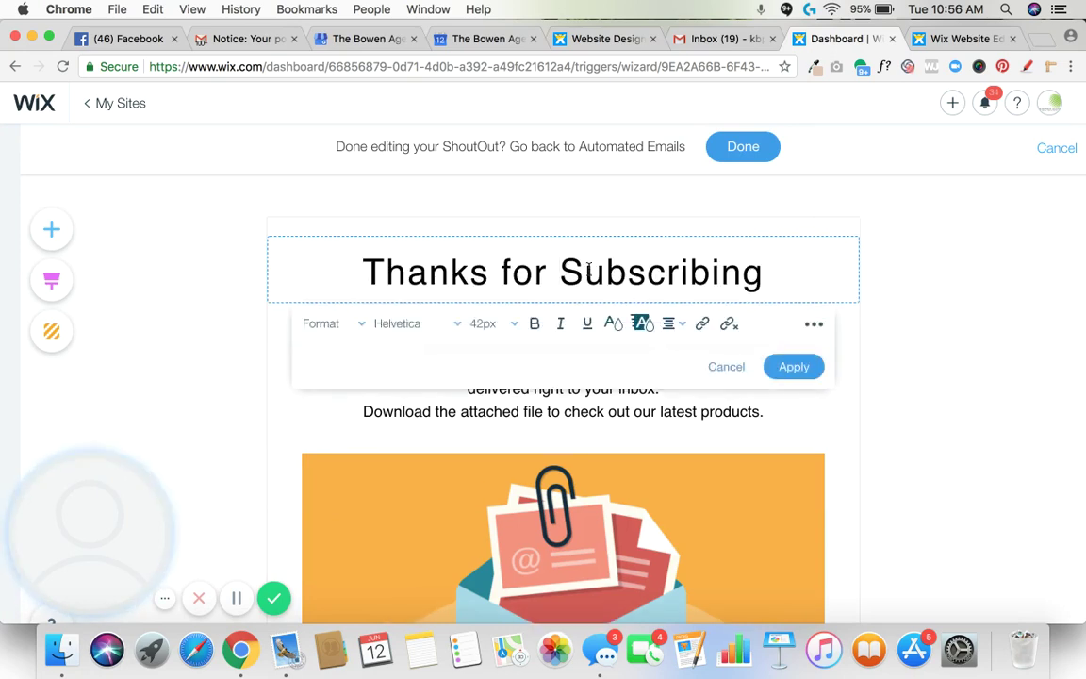
{"action": "left_click_drag", "start_coordinate": [560, 271], "coordinate": [754, 279]}
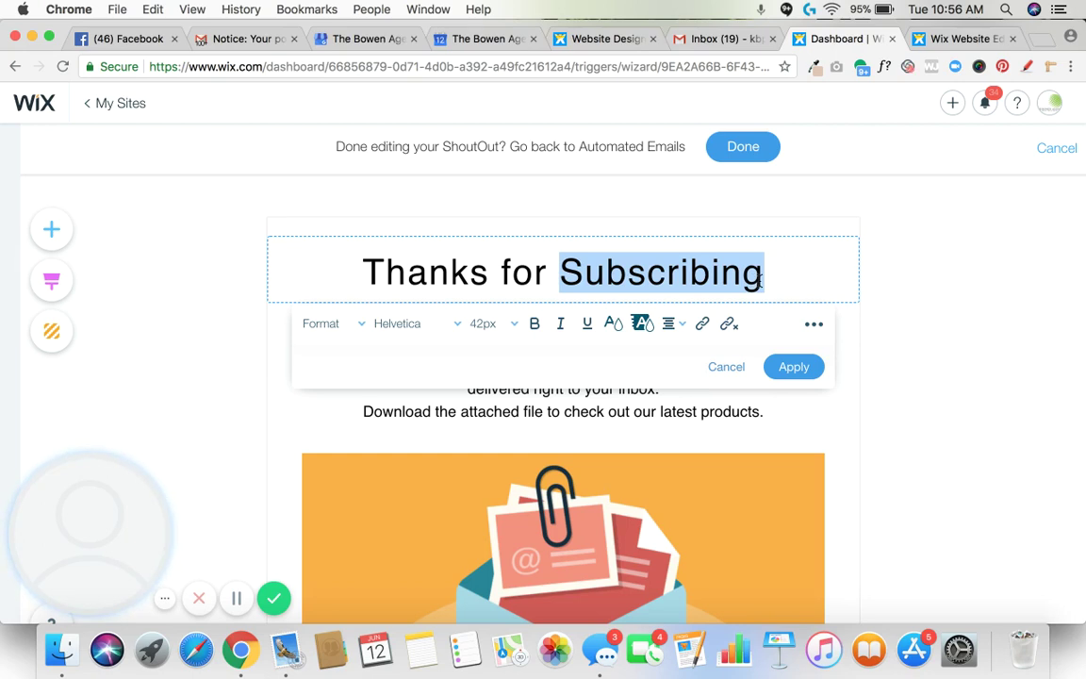
{"action": "type", "text": "Signing Up!"}
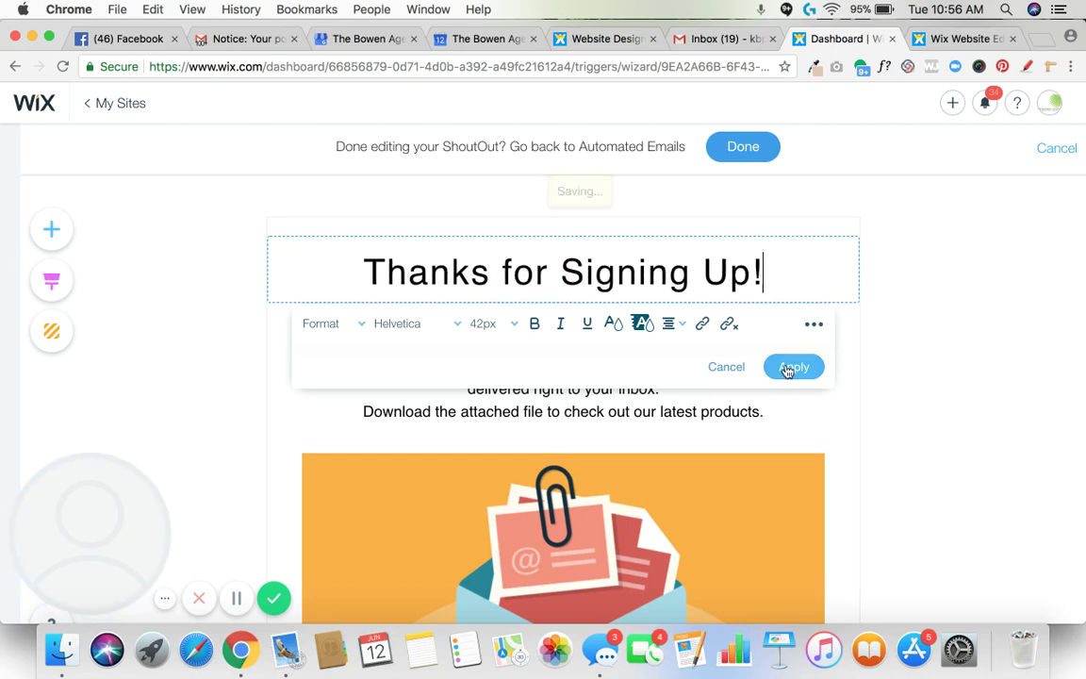
{"action": "left_click", "coordinate": [802, 368]}
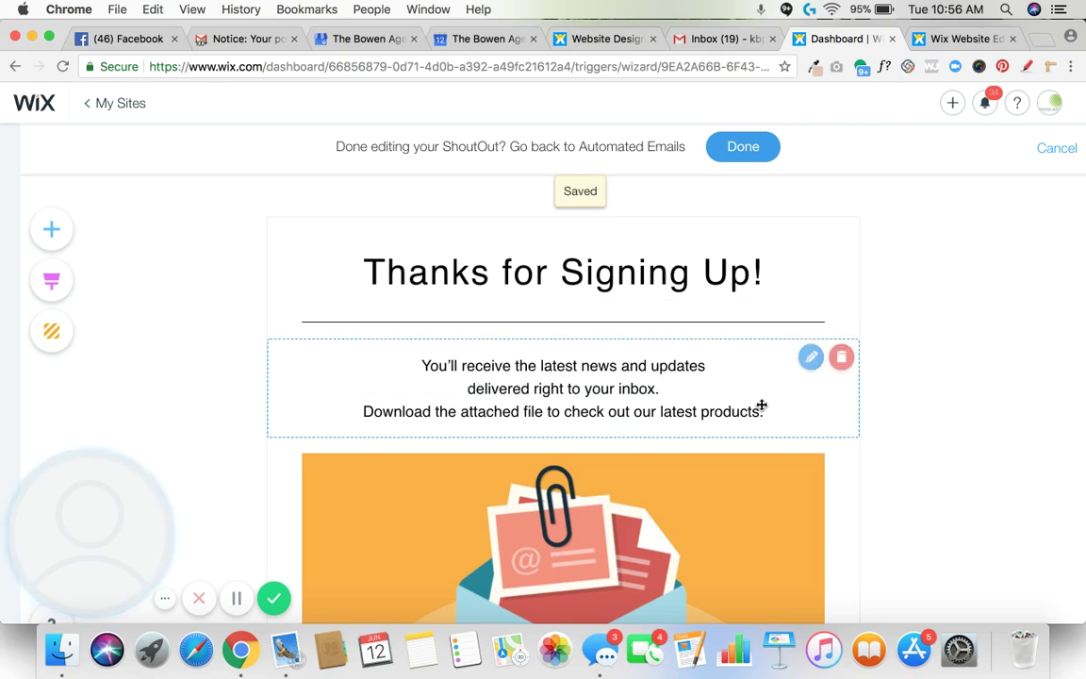
{"action": "scroll", "coordinate": [694, 503], "scroll_direction": "down", "scroll_amount": 5}
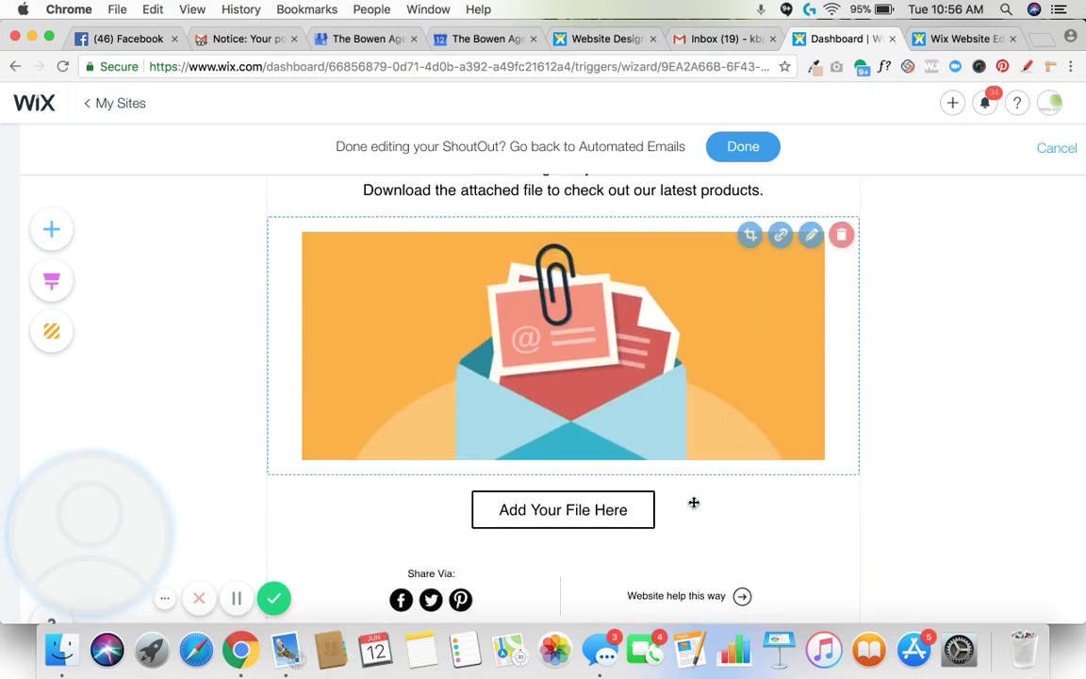
{"action": "scroll", "coordinate": [694, 502], "scroll_direction": "up", "scroll_amount": 2}
{"action": "scroll", "coordinate": [693, 503], "scroll_direction": "up", "scroll_amount": 3}
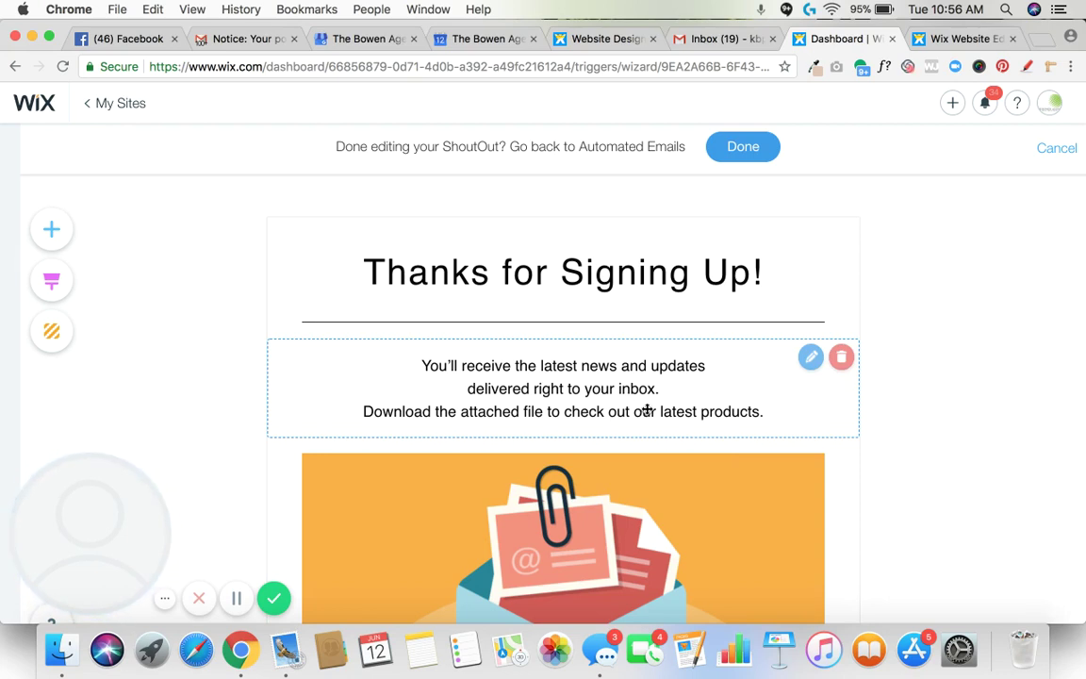
{"action": "left_click", "coordinate": [743, 148]}
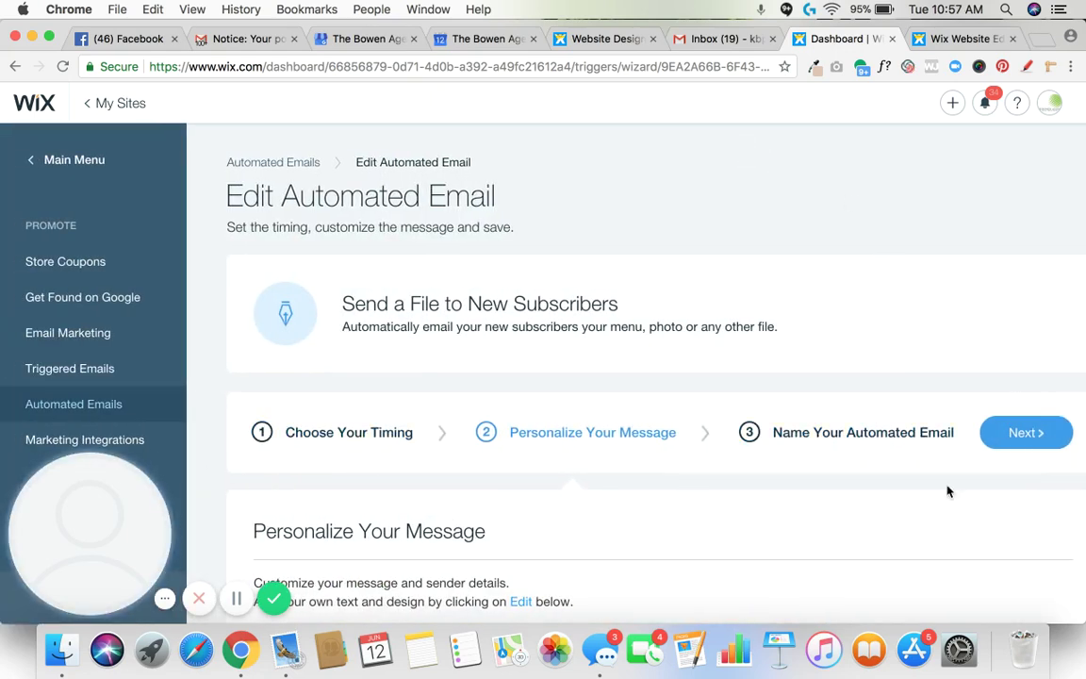
Proceed to the Name Your Automated Email step and review its fields
{"action": "left_click", "coordinate": [1015, 435]}
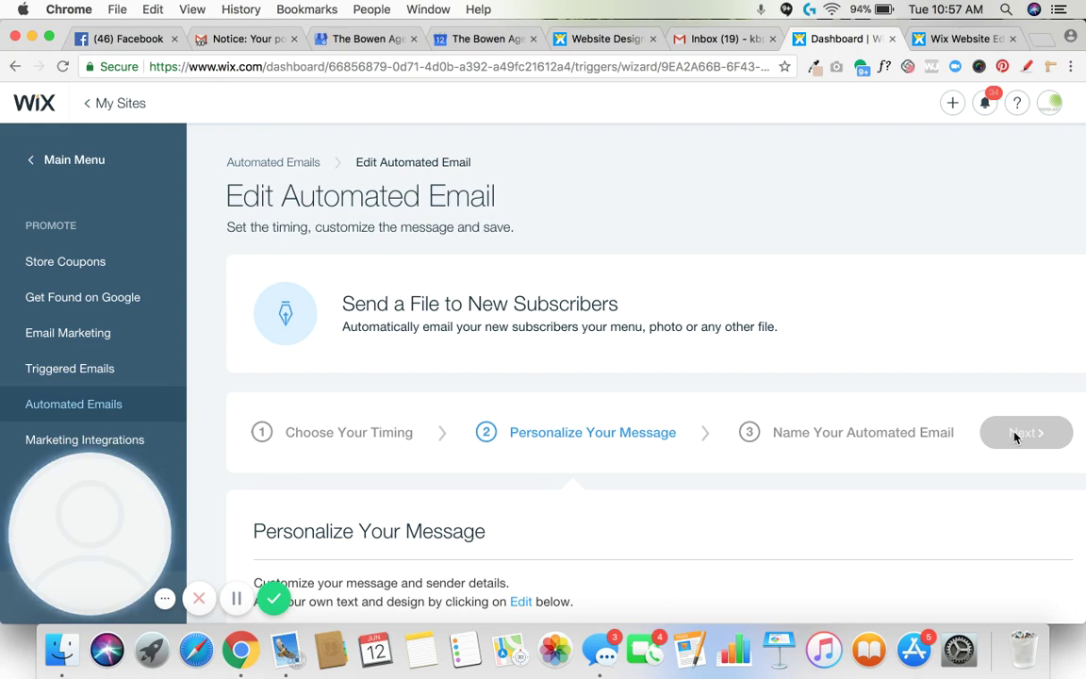
{"action": "scroll", "coordinate": [923, 484], "scroll_direction": "down", "scroll_amount": 3}
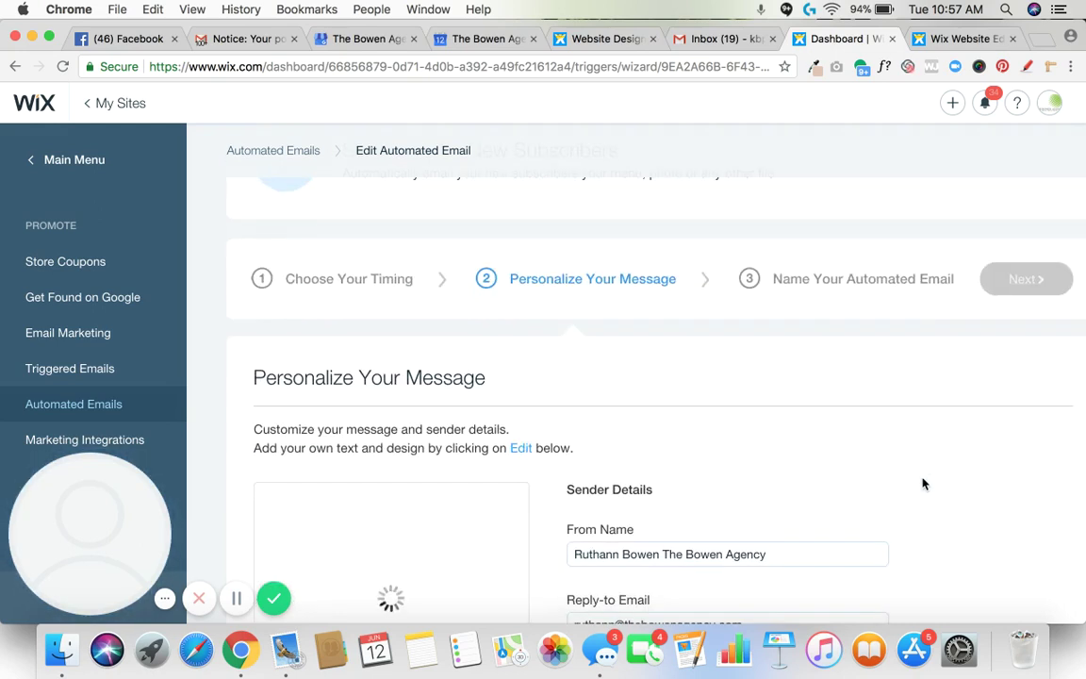
{"action": "scroll", "coordinate": [923, 483], "scroll_direction": "down", "scroll_amount": 5}
{"action": "scroll", "coordinate": [923, 484], "scroll_direction": "down", "scroll_amount": 1}
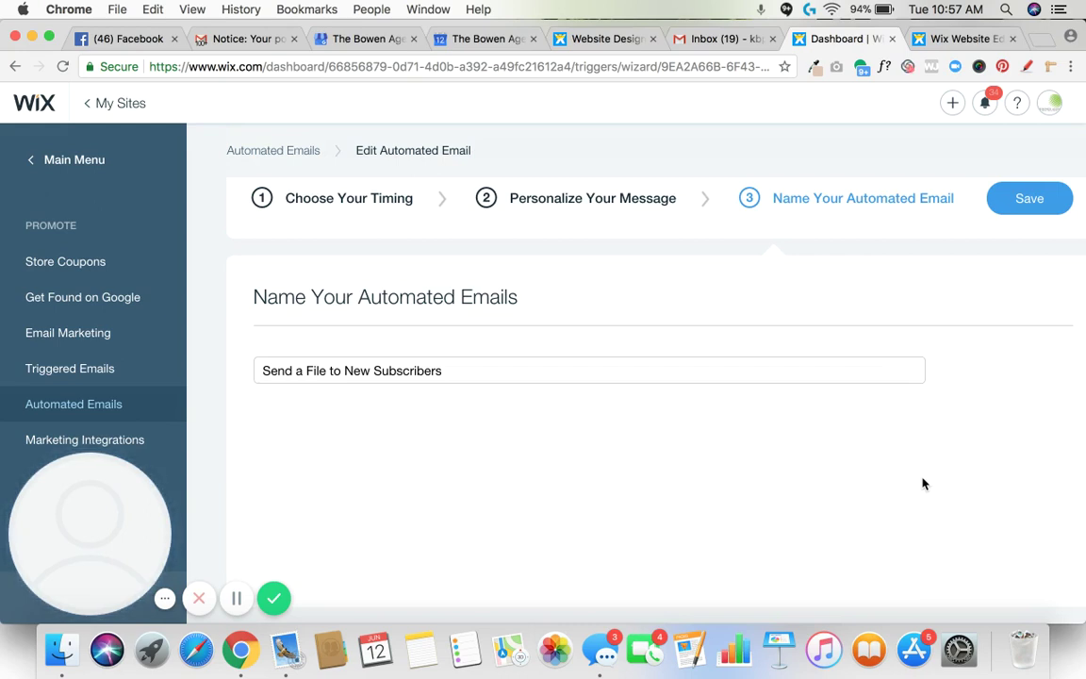
Replace the email name with 'Welcome To My Email List' and save
{"action": "scroll", "coordinate": [974, 378], "scroll_direction": "up", "scroll_amount": 2}
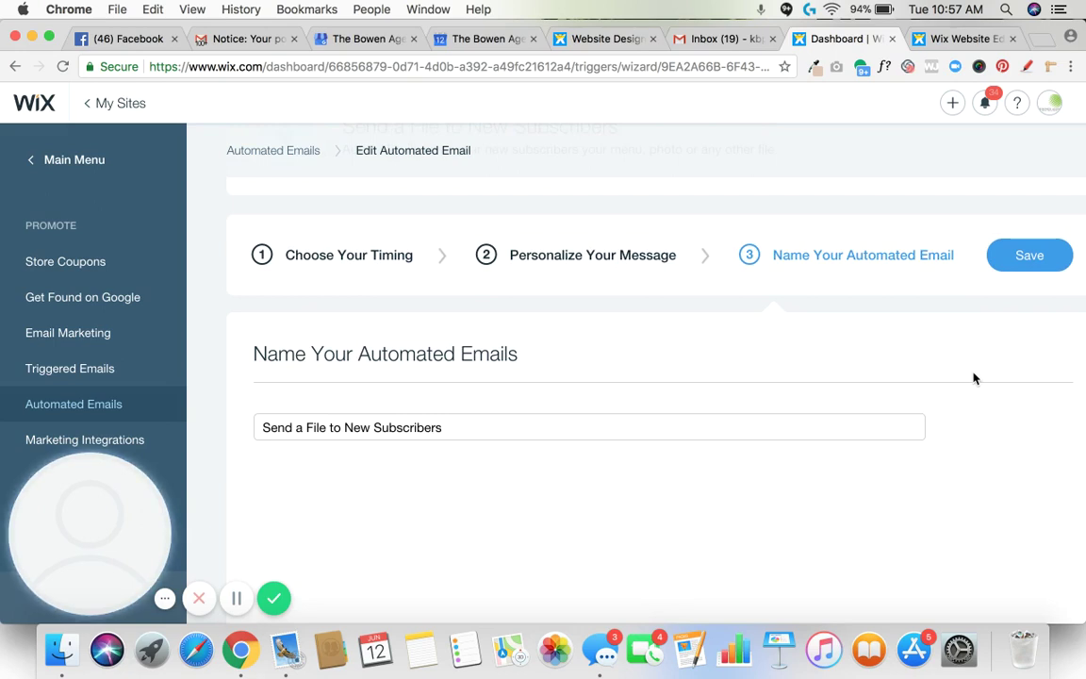
{"action": "scroll", "coordinate": [974, 378], "scroll_direction": "up", "scroll_amount": 1}
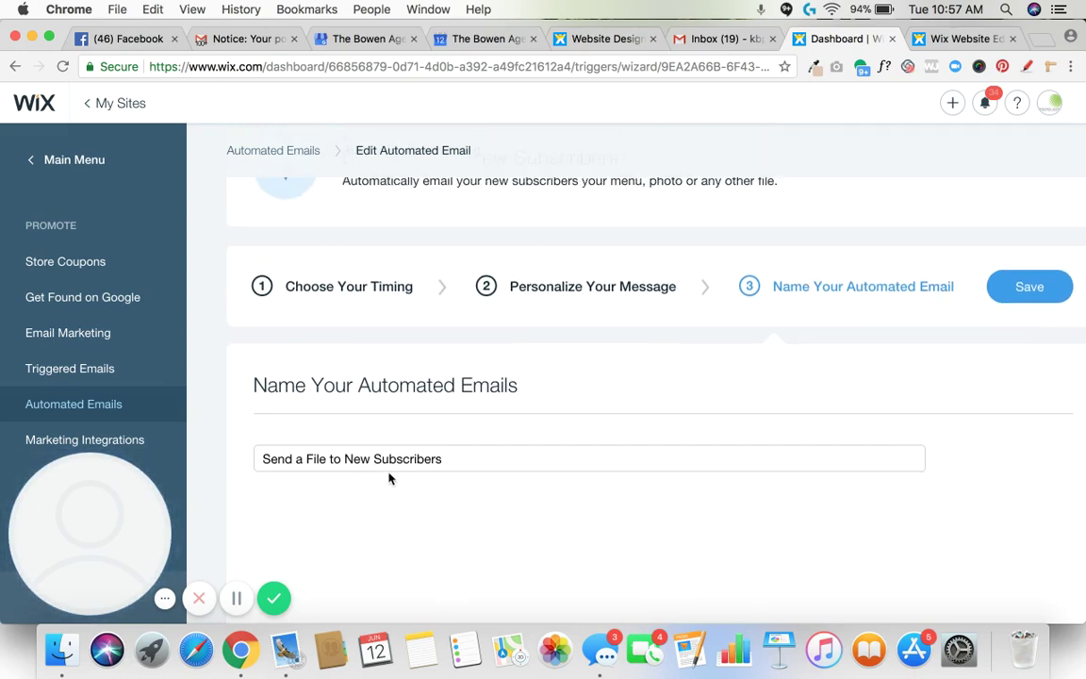
{"action": "left_click_drag", "start_coordinate": [445, 459], "coordinate": [263, 457]}
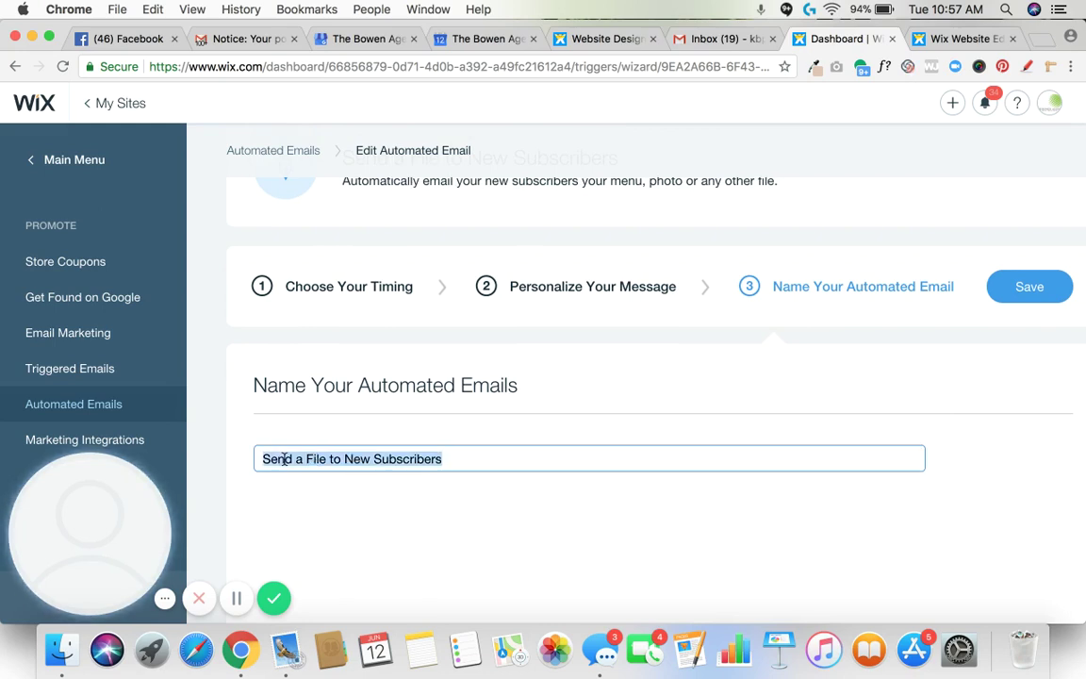
{"action": "type", "text": "Wel"}
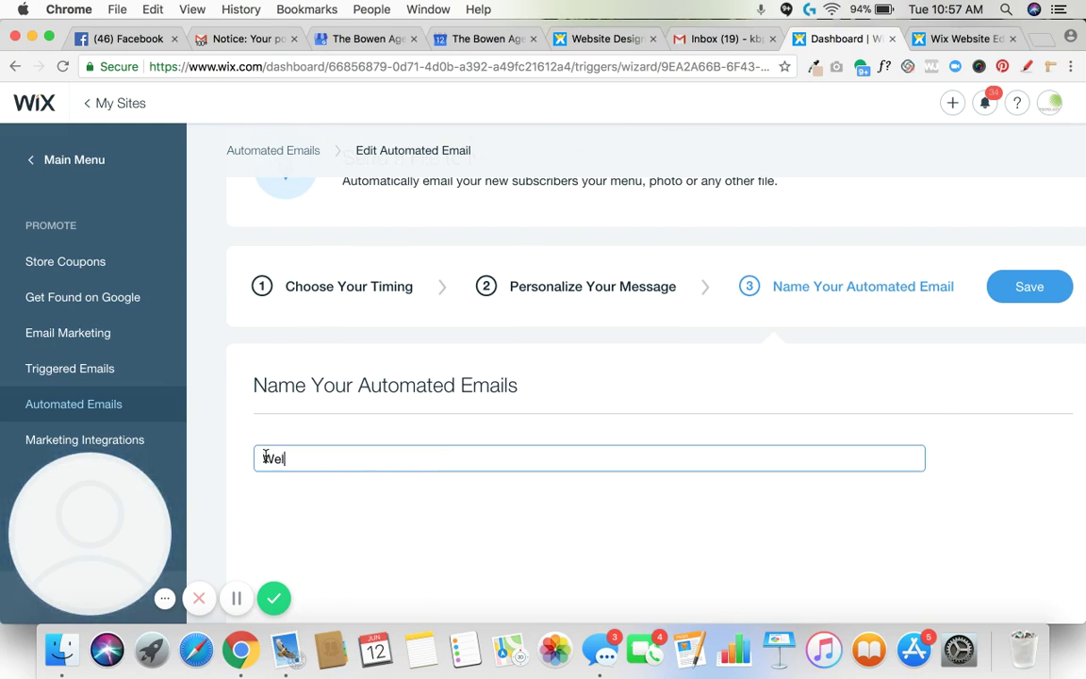
{"action": "type", "text": "come To My Email List!"}
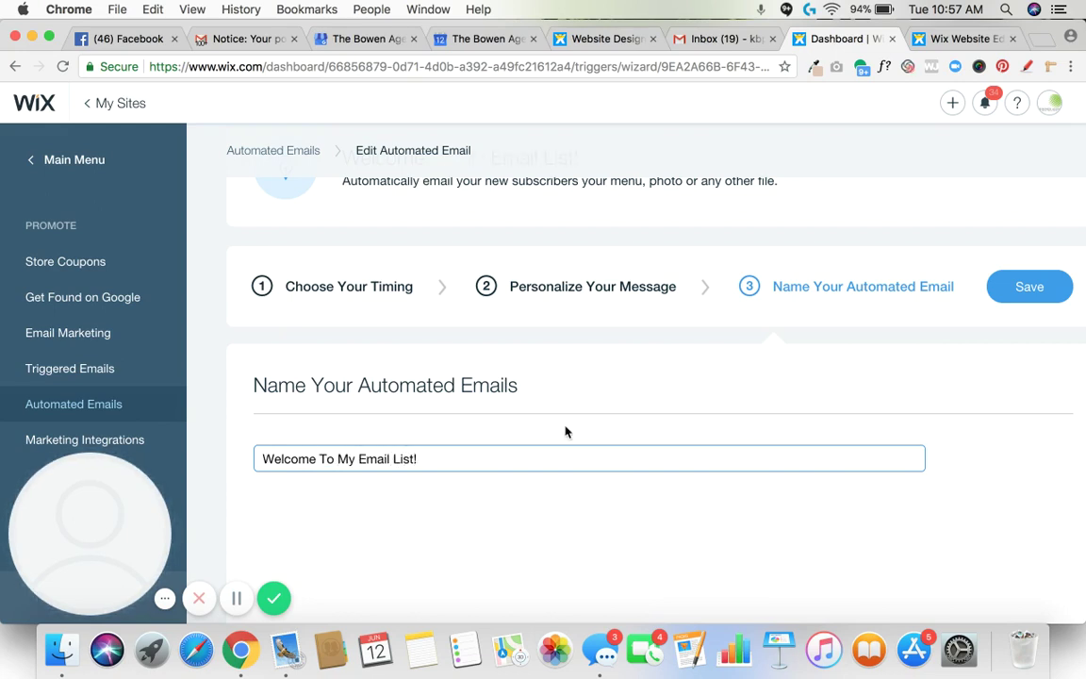
{"action": "left_click", "coordinate": [1027, 293]}
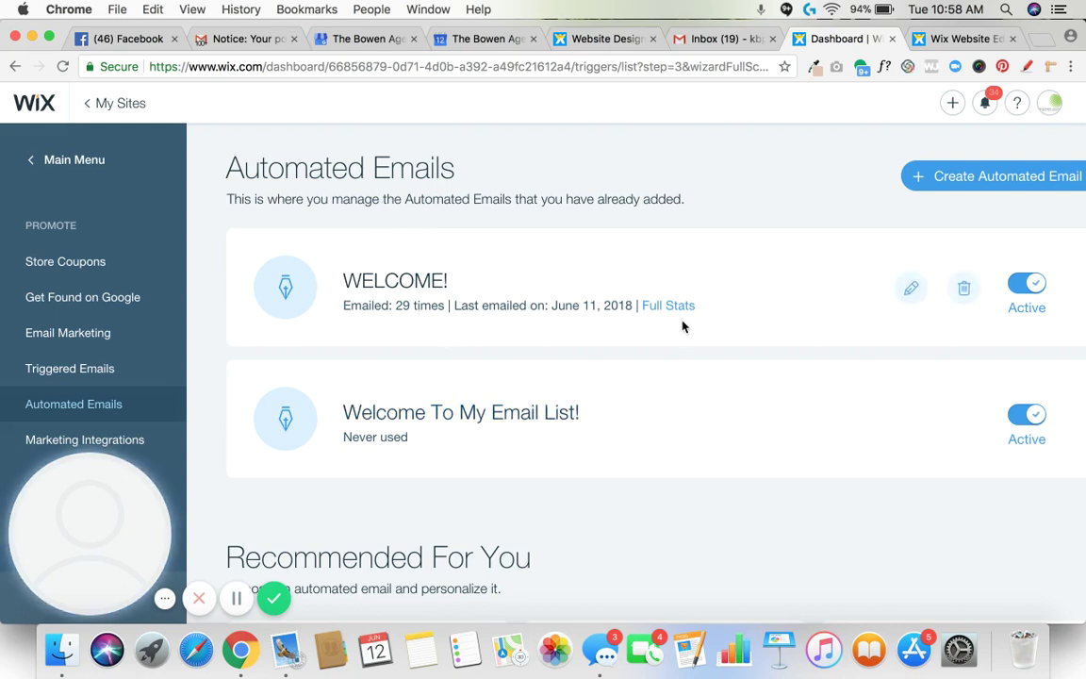
{"action": "mouse_move", "coordinate": [622, 420]}
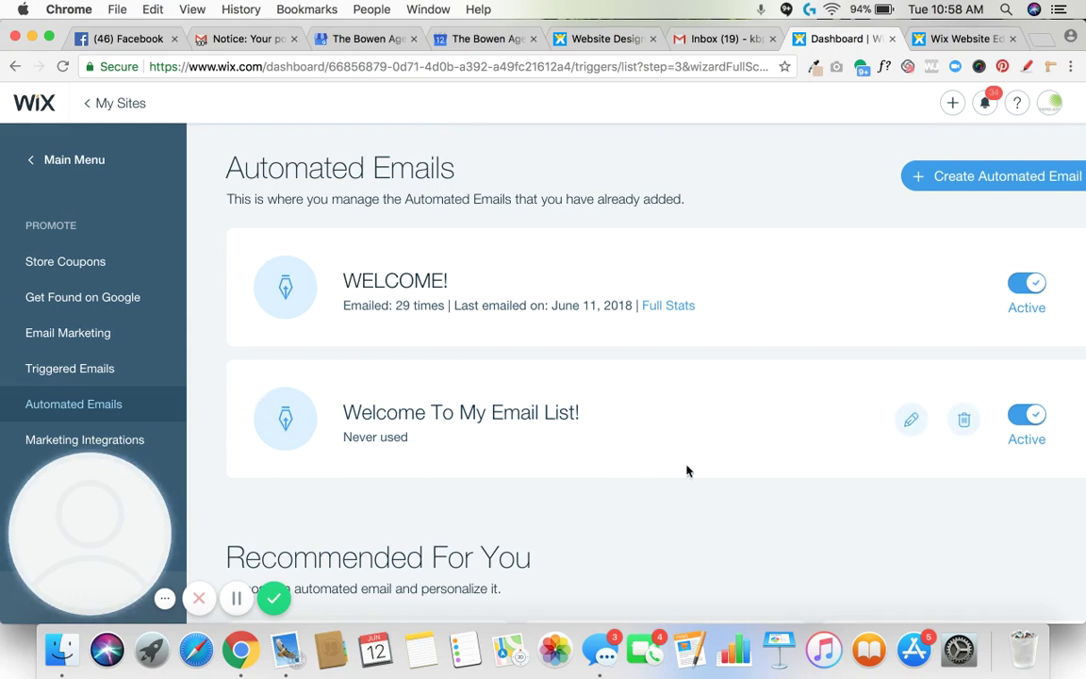
Switch the Welcome To My Email List! email from Active to Inactive
{"action": "left_click", "coordinate": [1036, 418]}
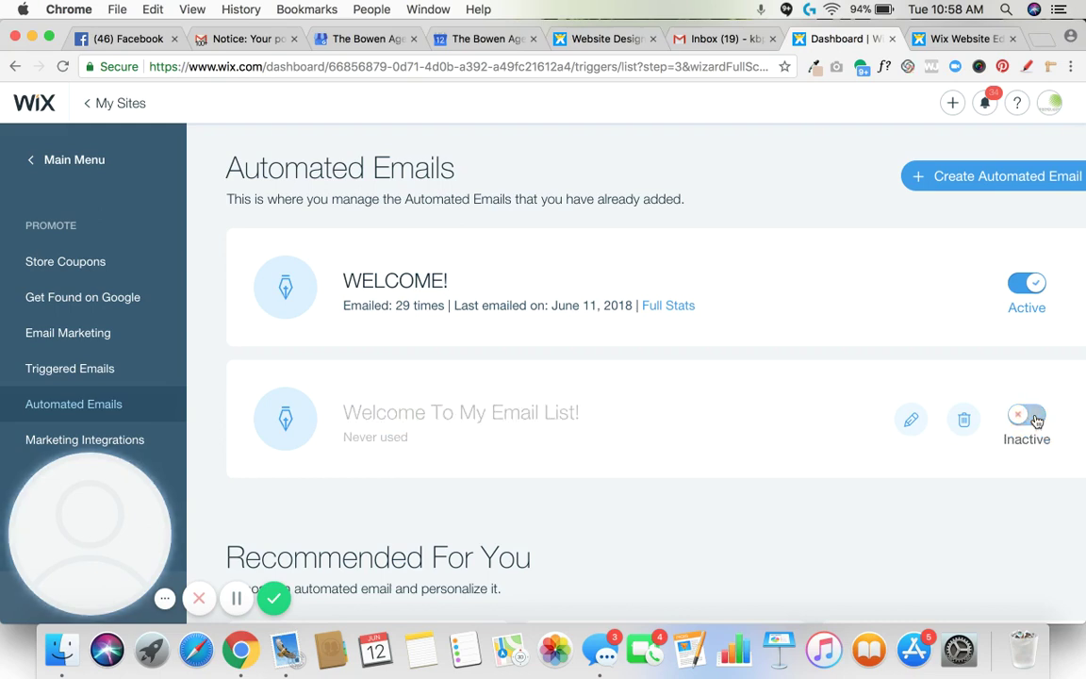